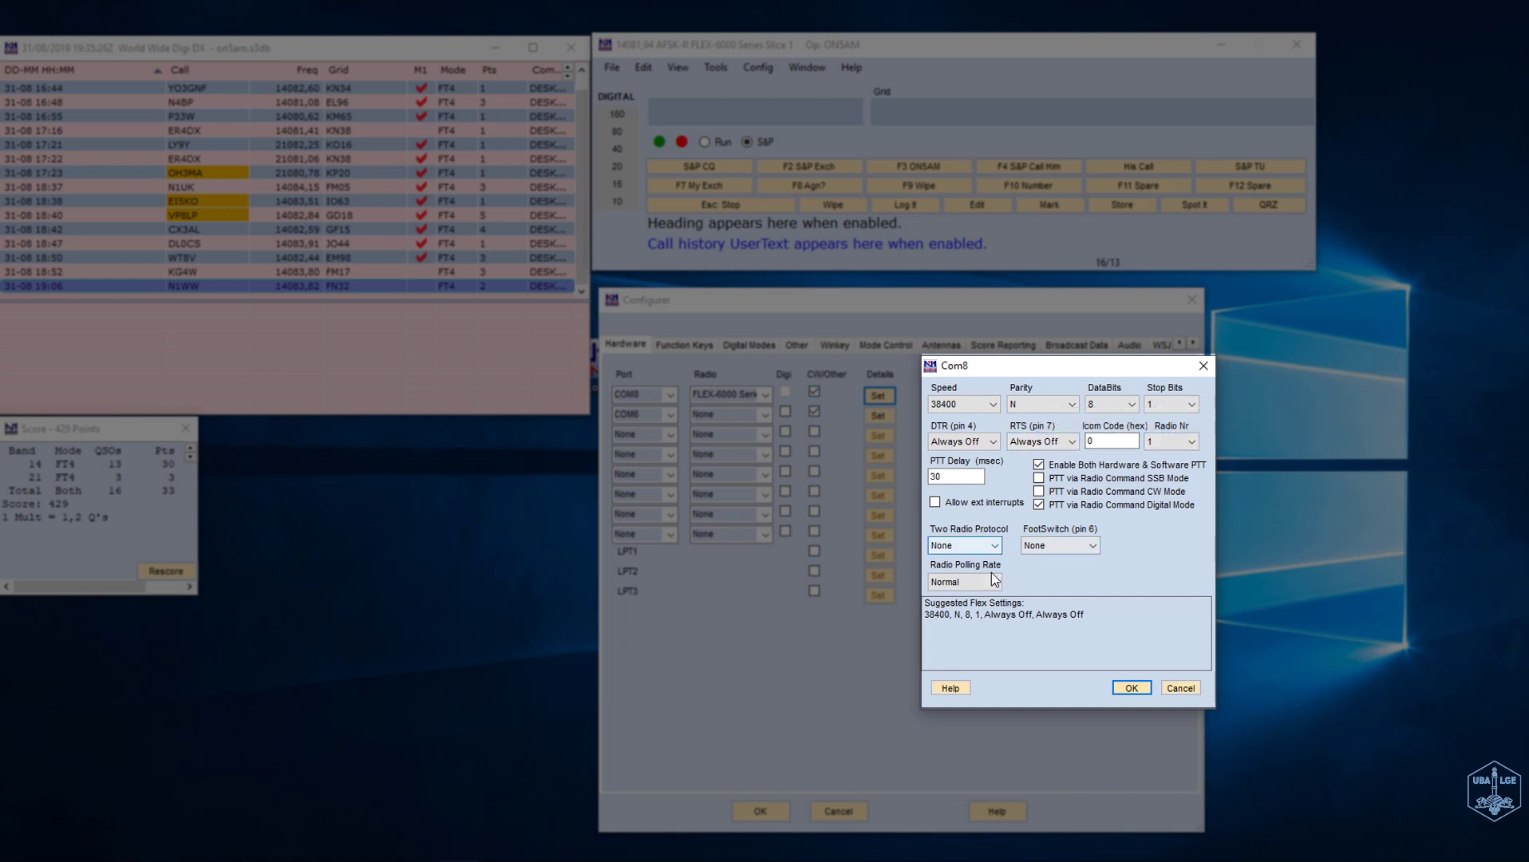
# Step: Accept the COM8 port settings and bring up the digital modes configuration for review
pyautogui.click(1130, 688)
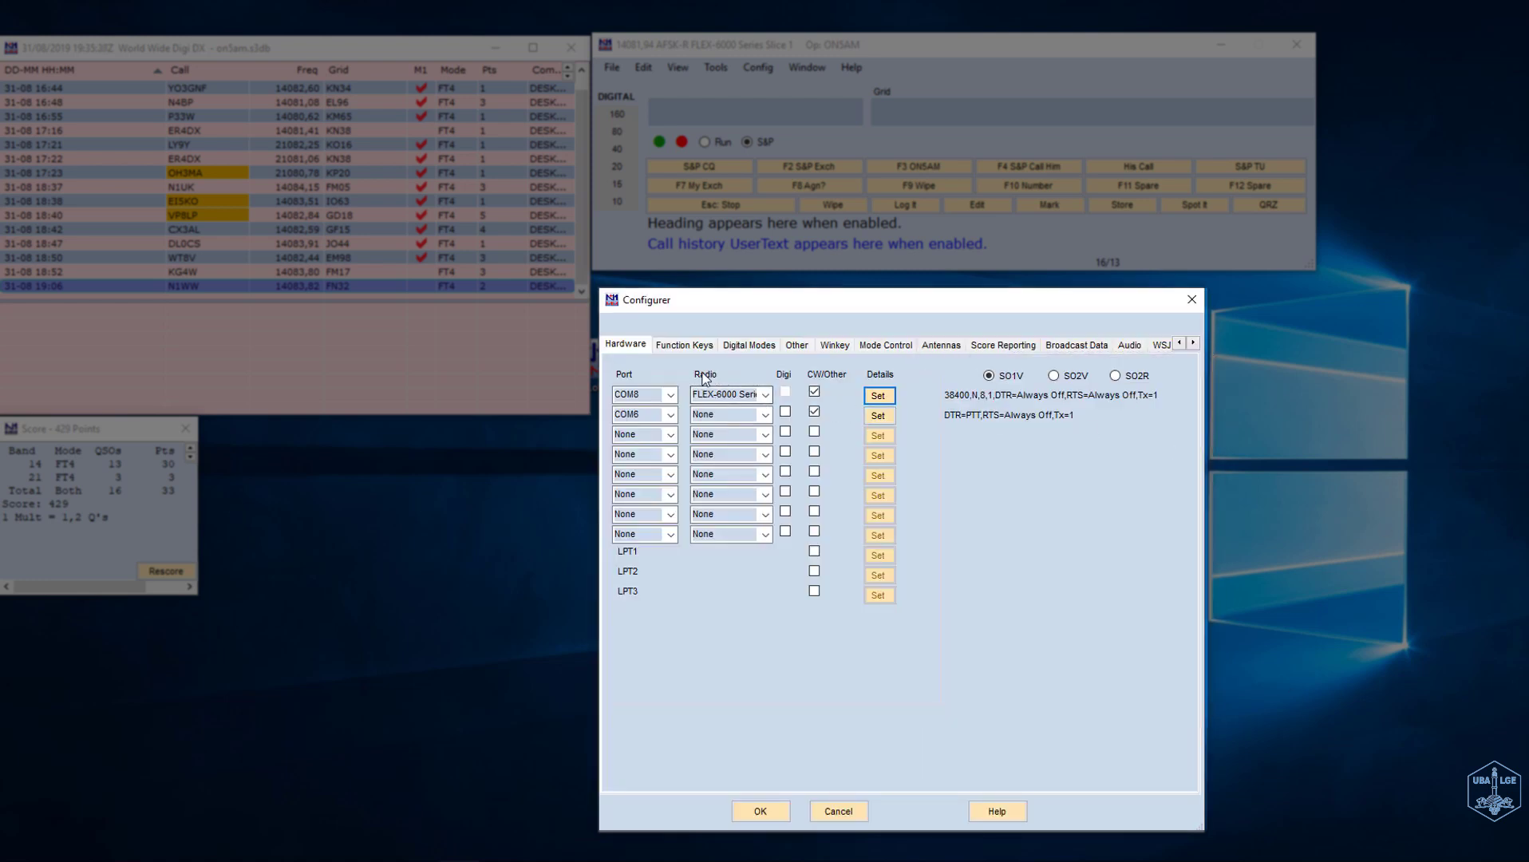
pyautogui.click(749, 346)
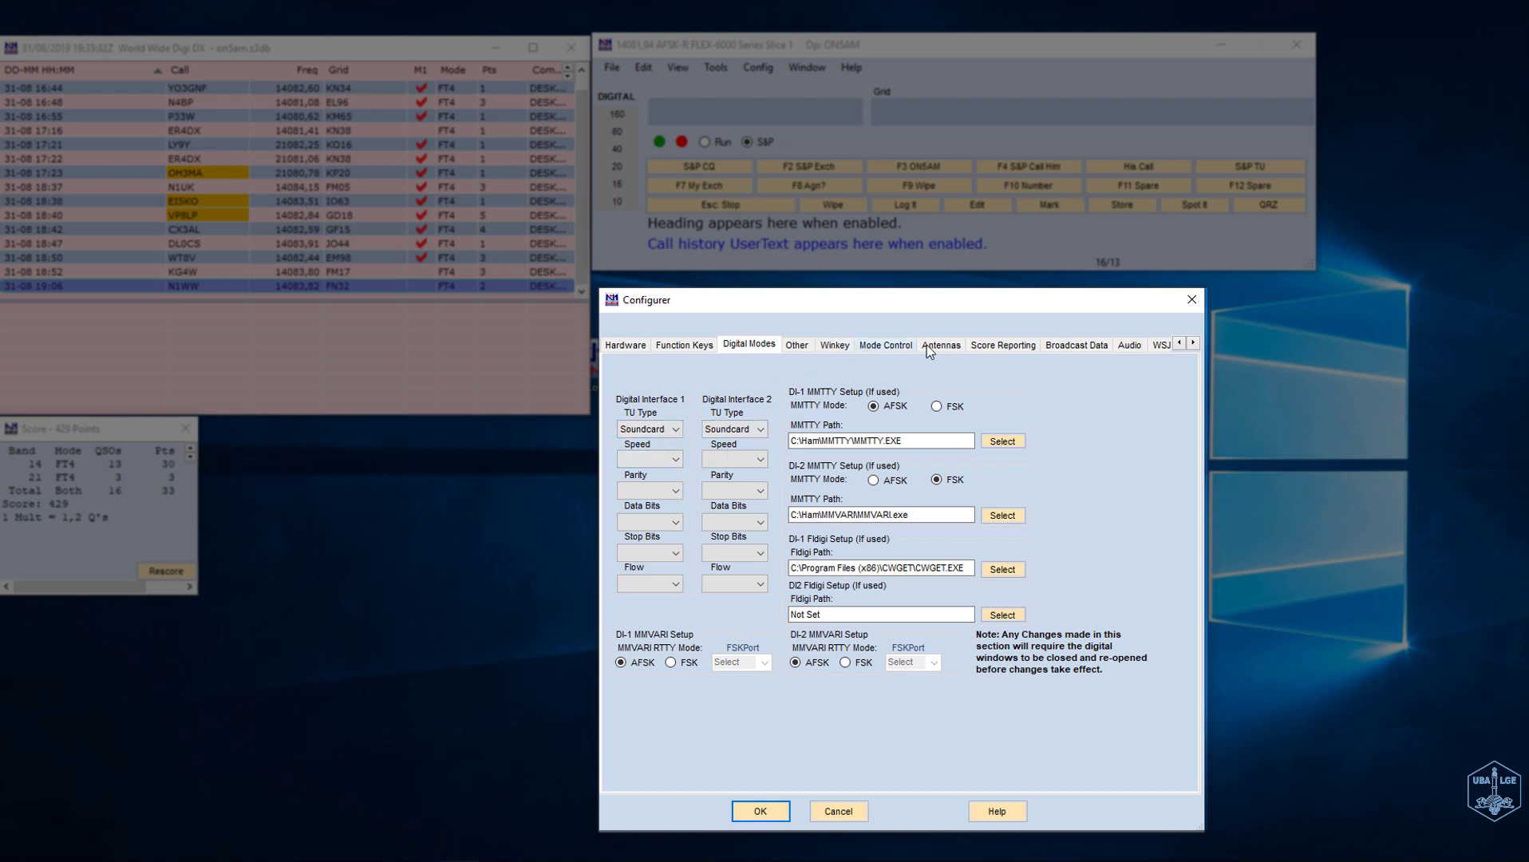
# Step: Set the WSJT/JTDX program path for Radio 1 to C:\WSJT\wsjtx\bin\wsjtx.exe in the WSJT/JTDX setup
pyautogui.click(1161, 346)
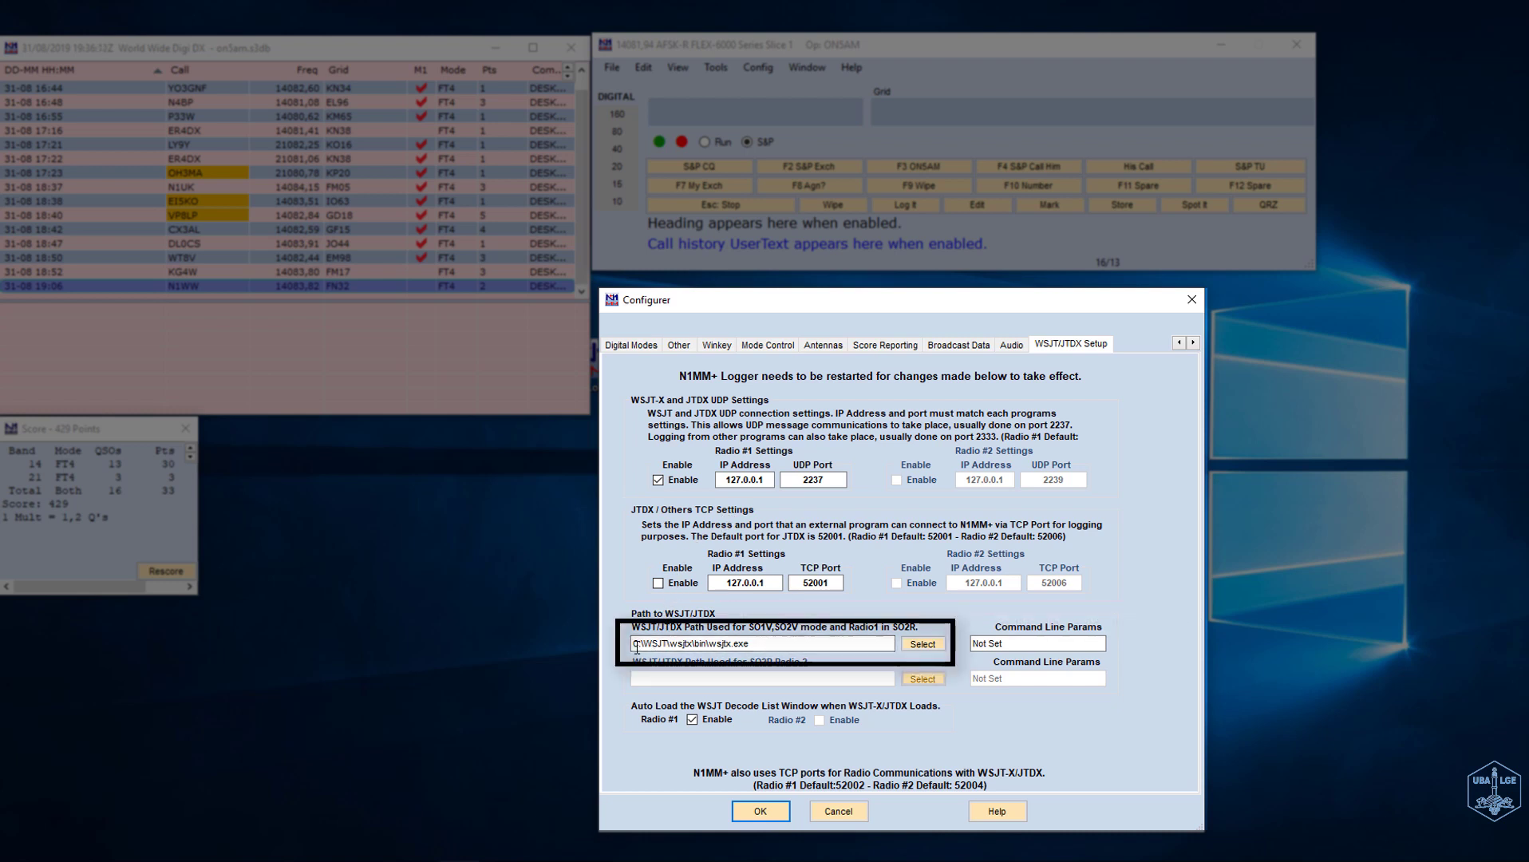
pyautogui.click(924, 644)
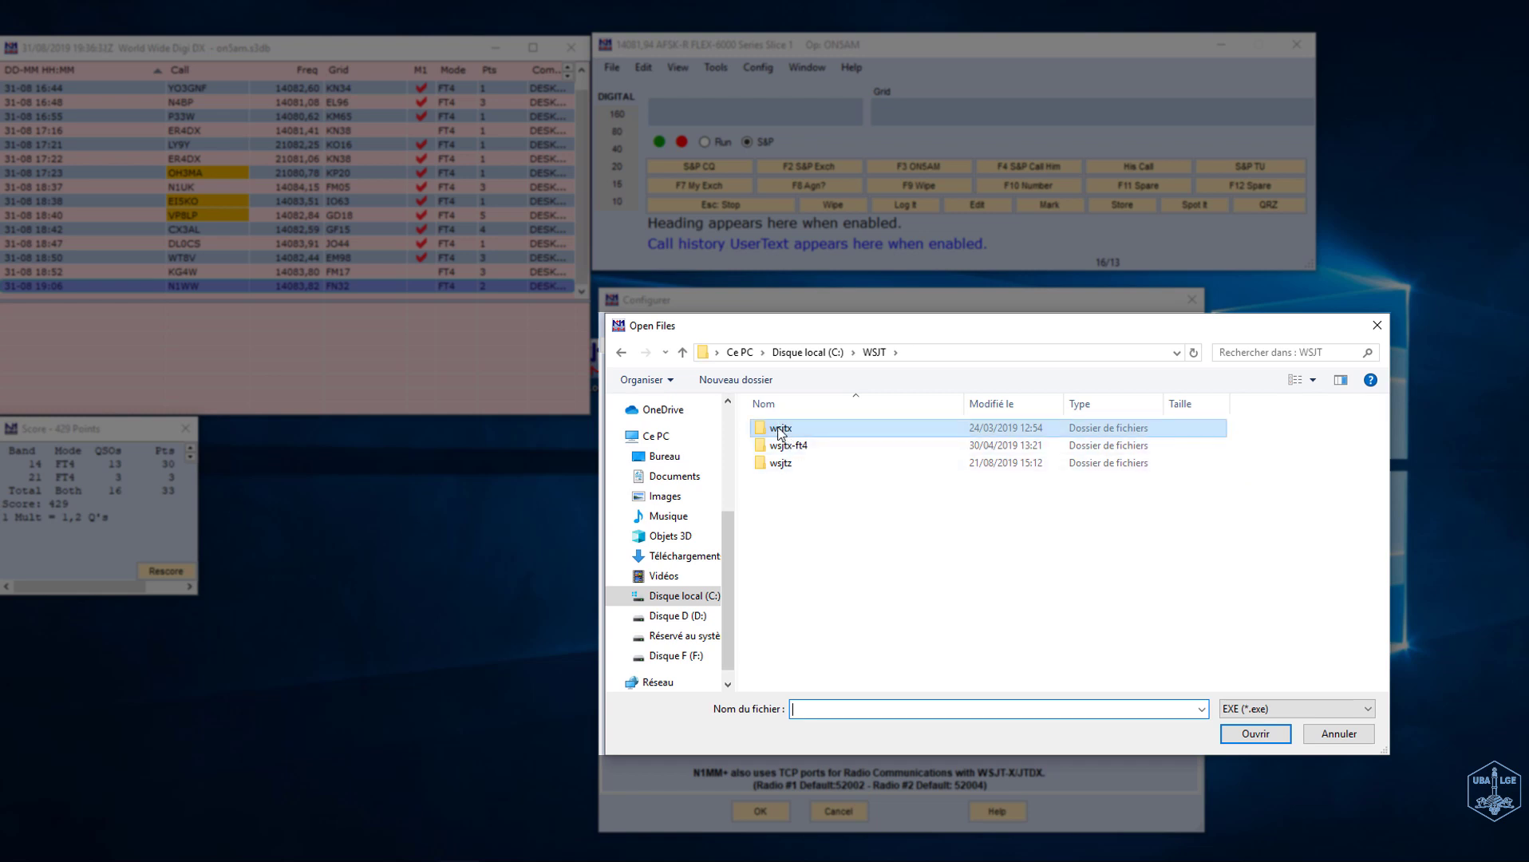
pyautogui.doubleClick(780, 430)
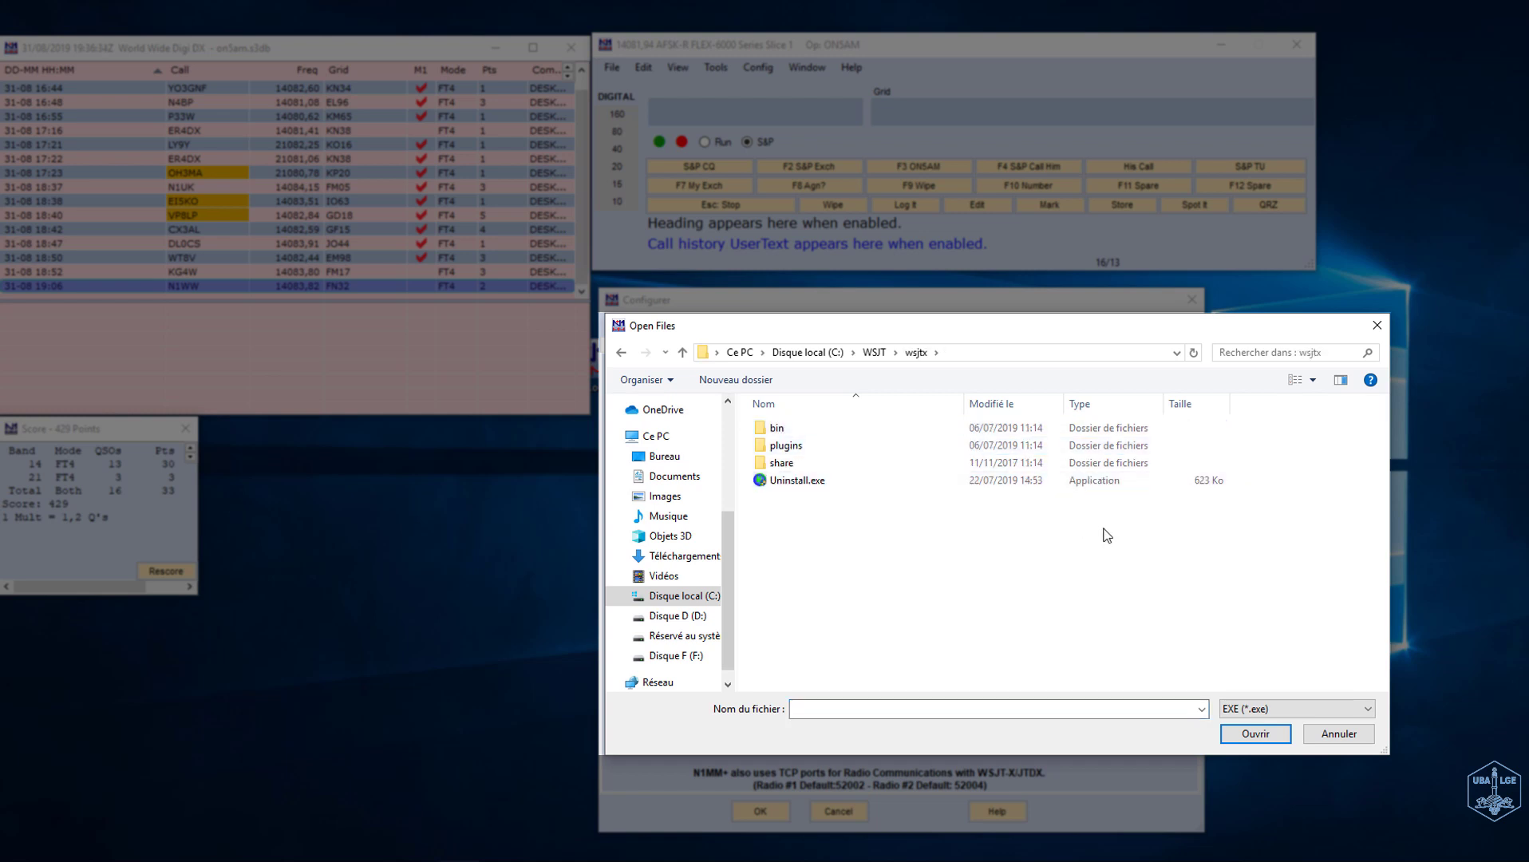
pyautogui.doubleClick(785, 427)
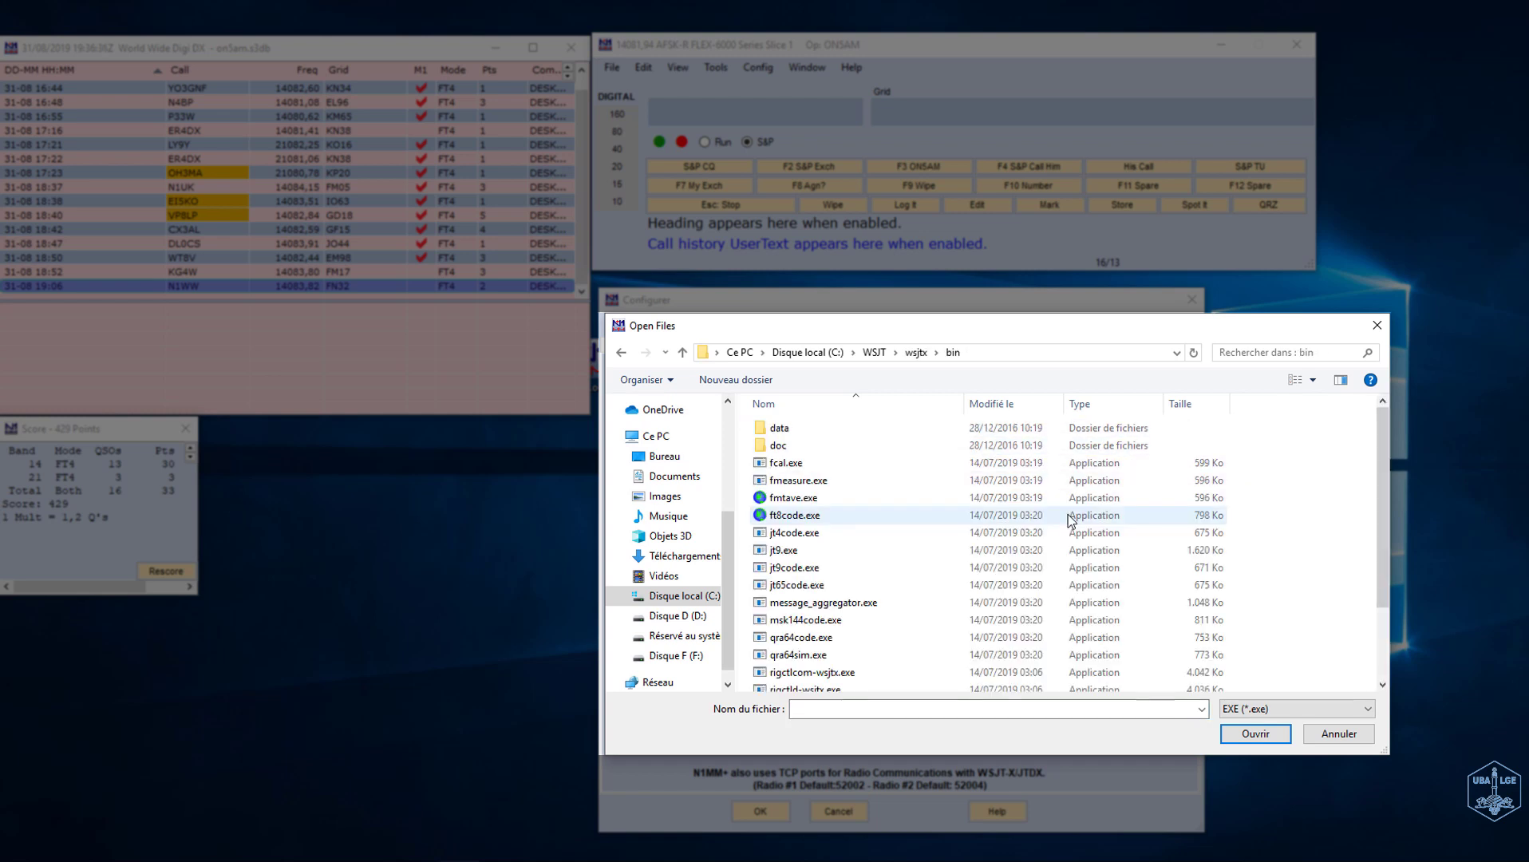
pyautogui.scroll(-2, 902, 564)
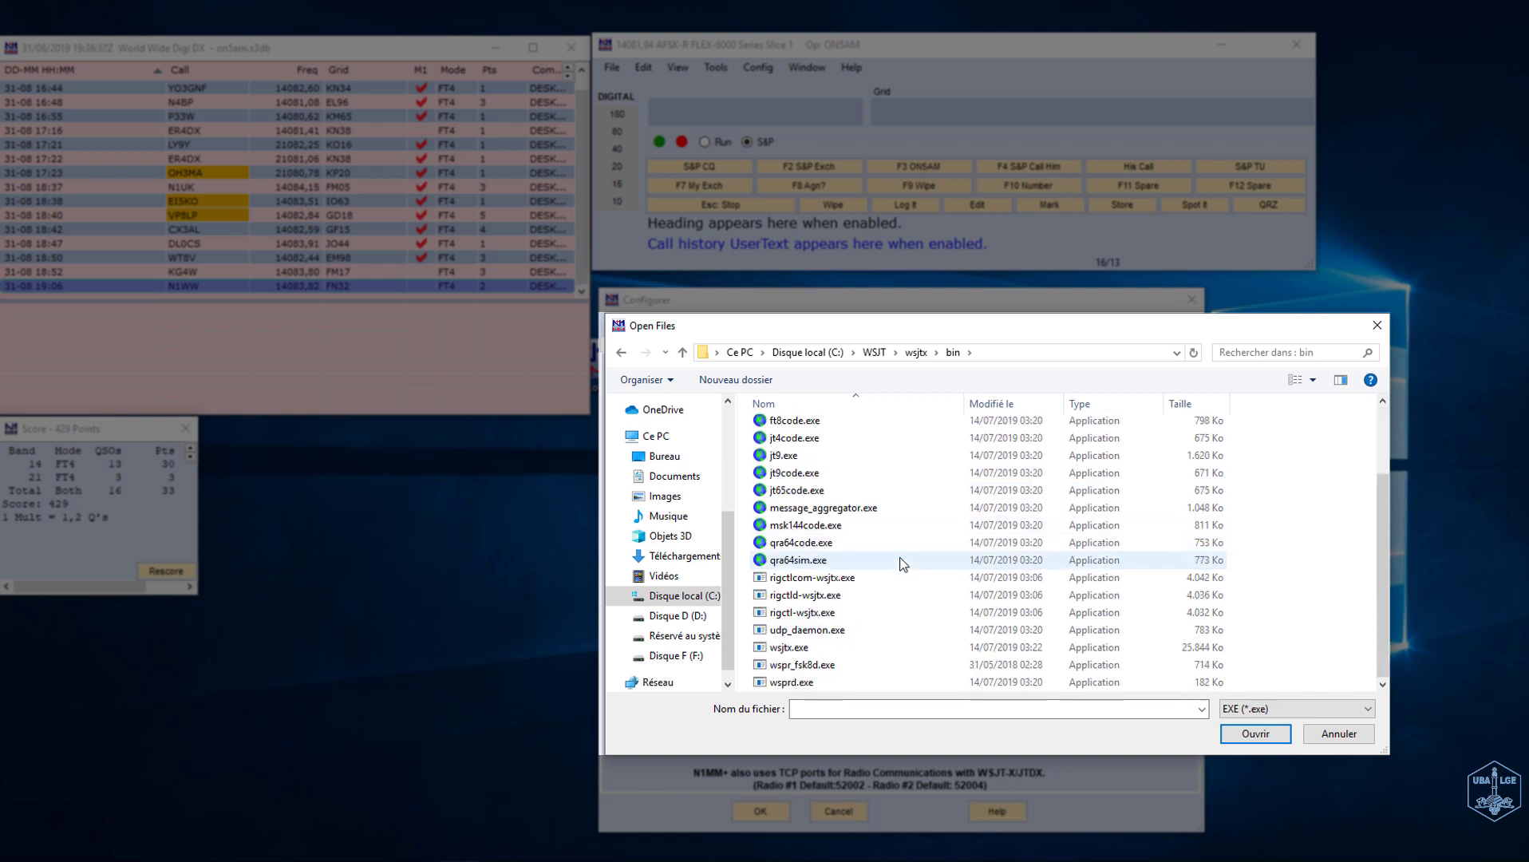
pyautogui.click(805, 648)
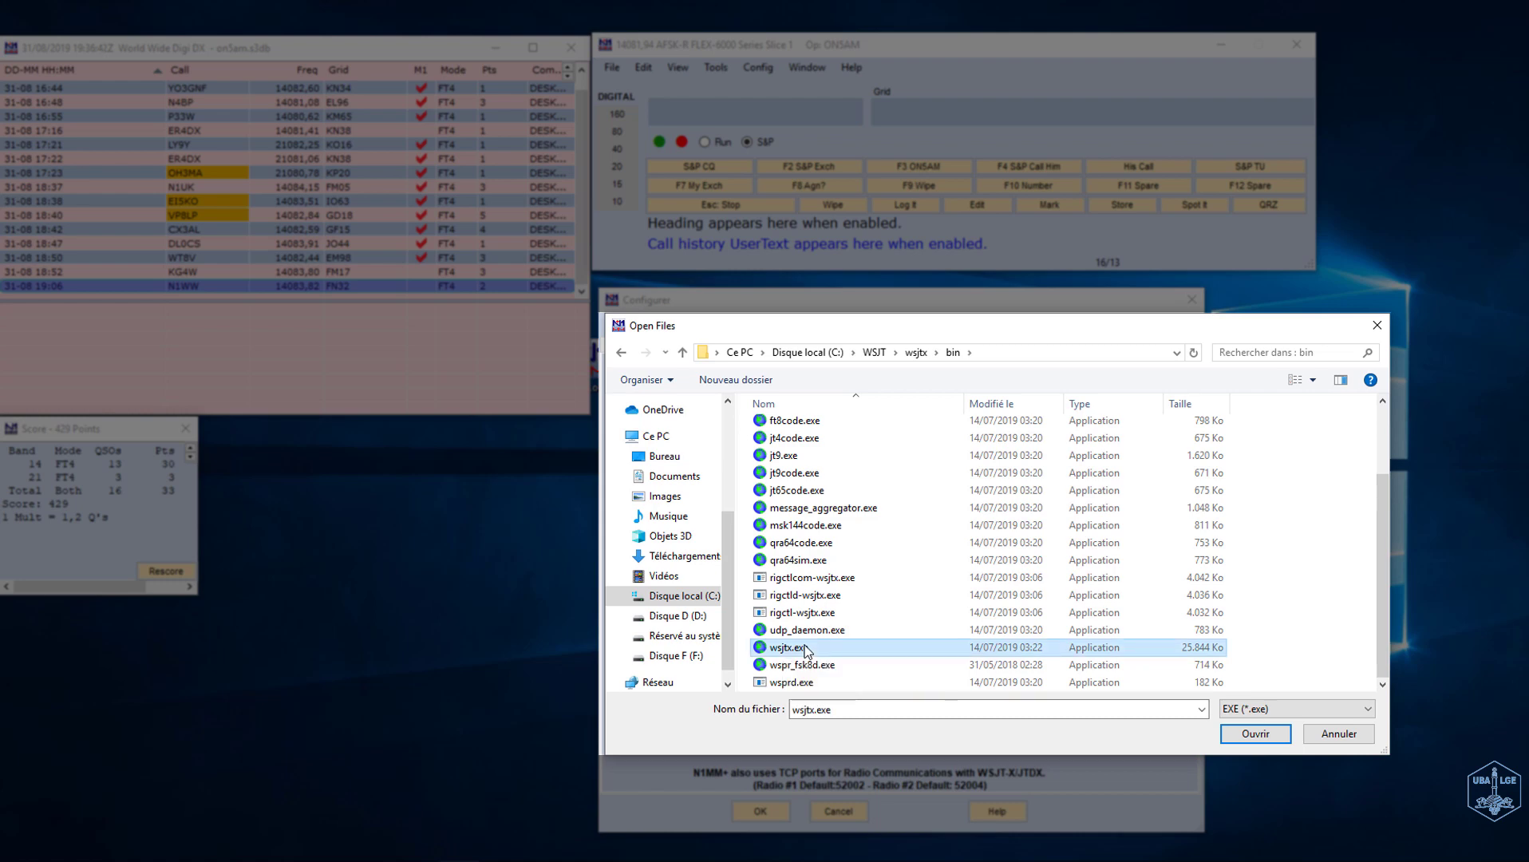
pyautogui.click(1257, 734)
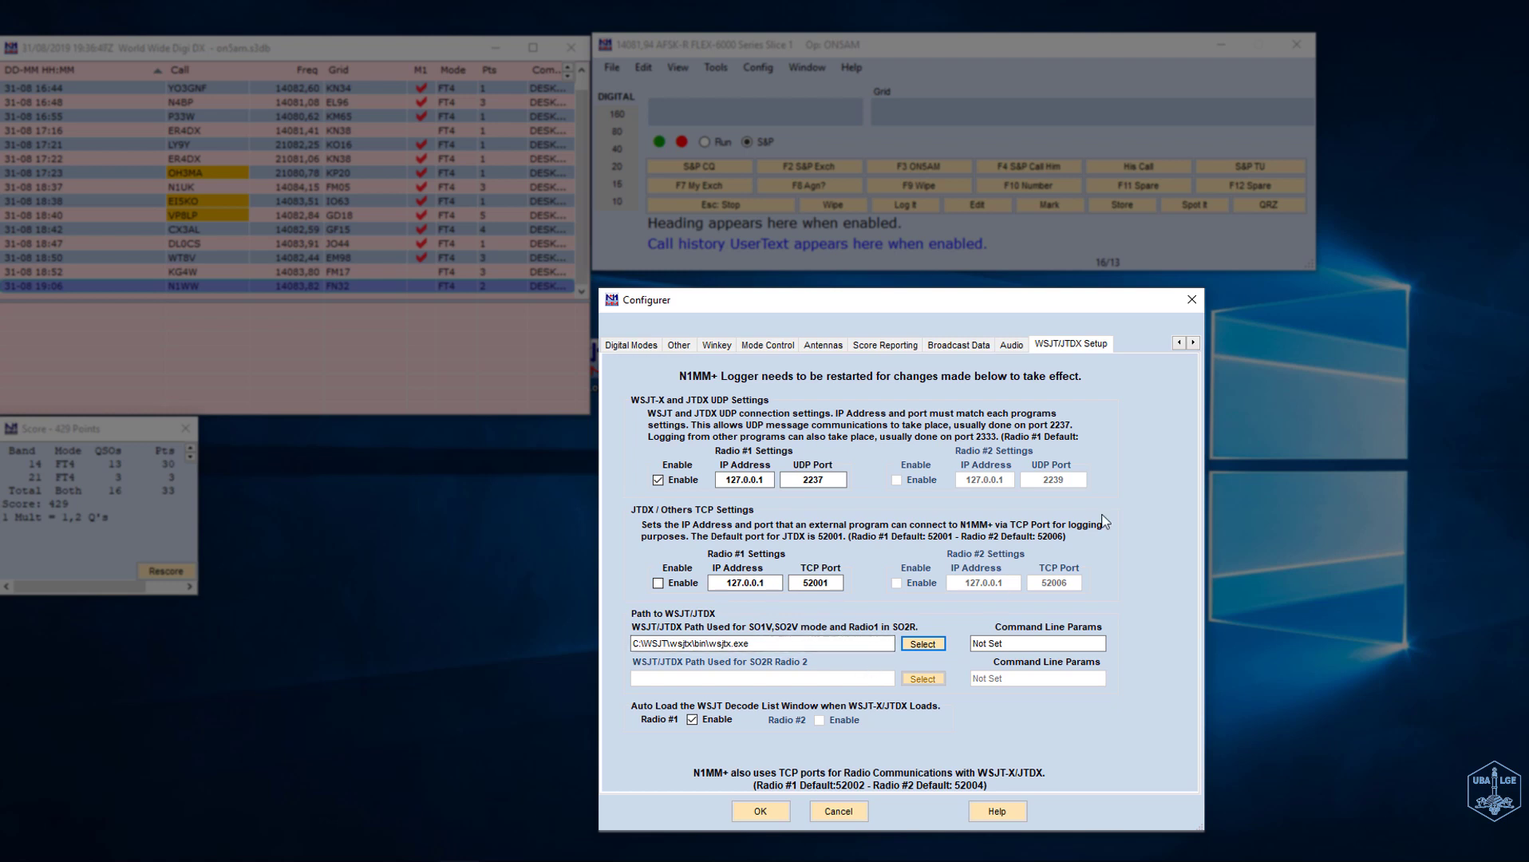
# Step: Review the audio, broadcast data and mode control settings in the Configurer
pyautogui.click(1012, 346)
pyautogui.click(966, 347)
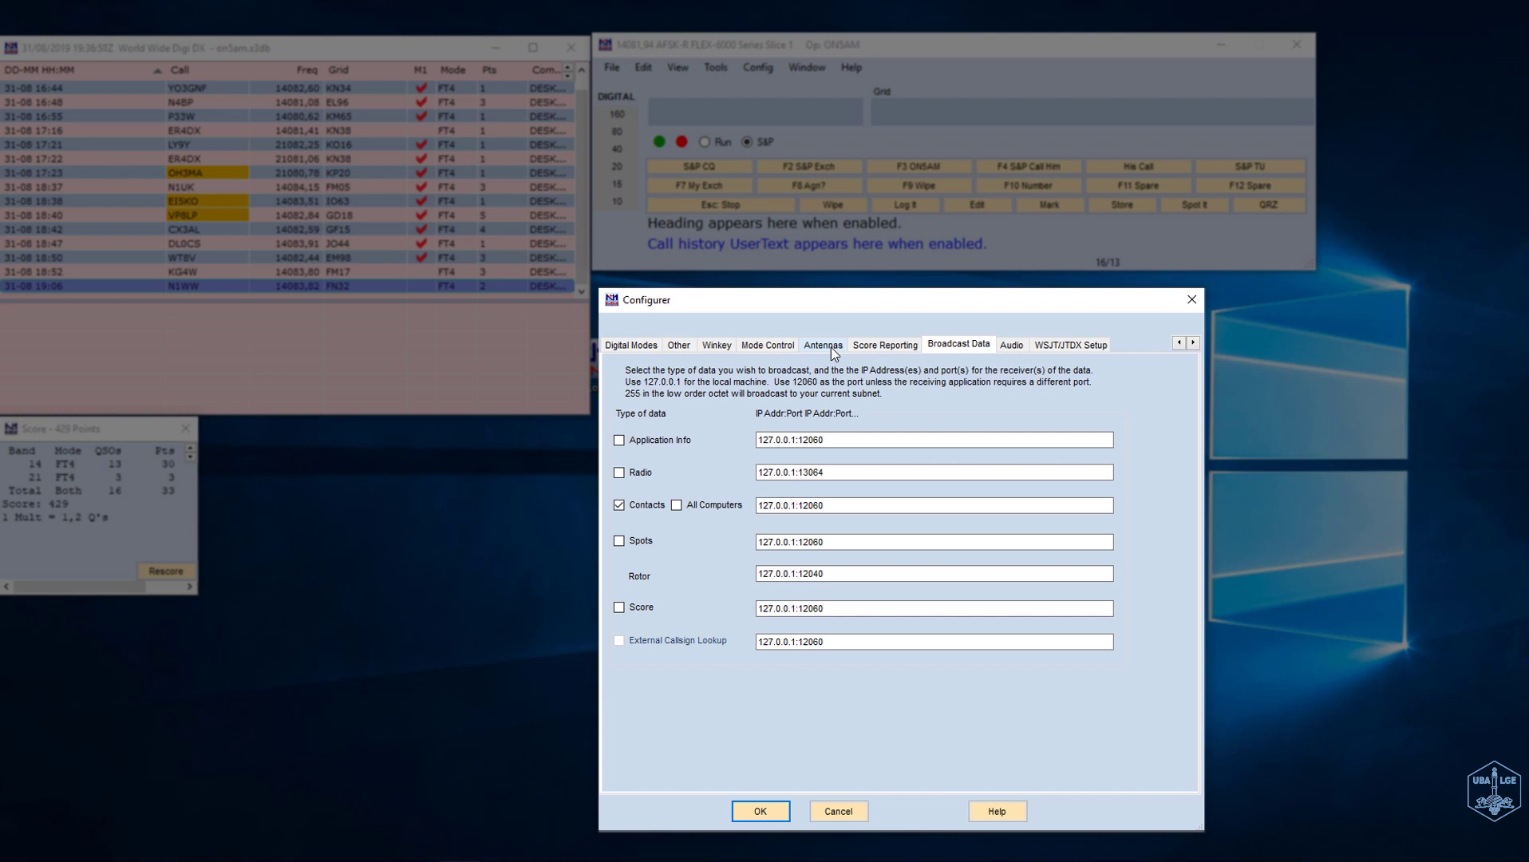
pyautogui.click(768, 344)
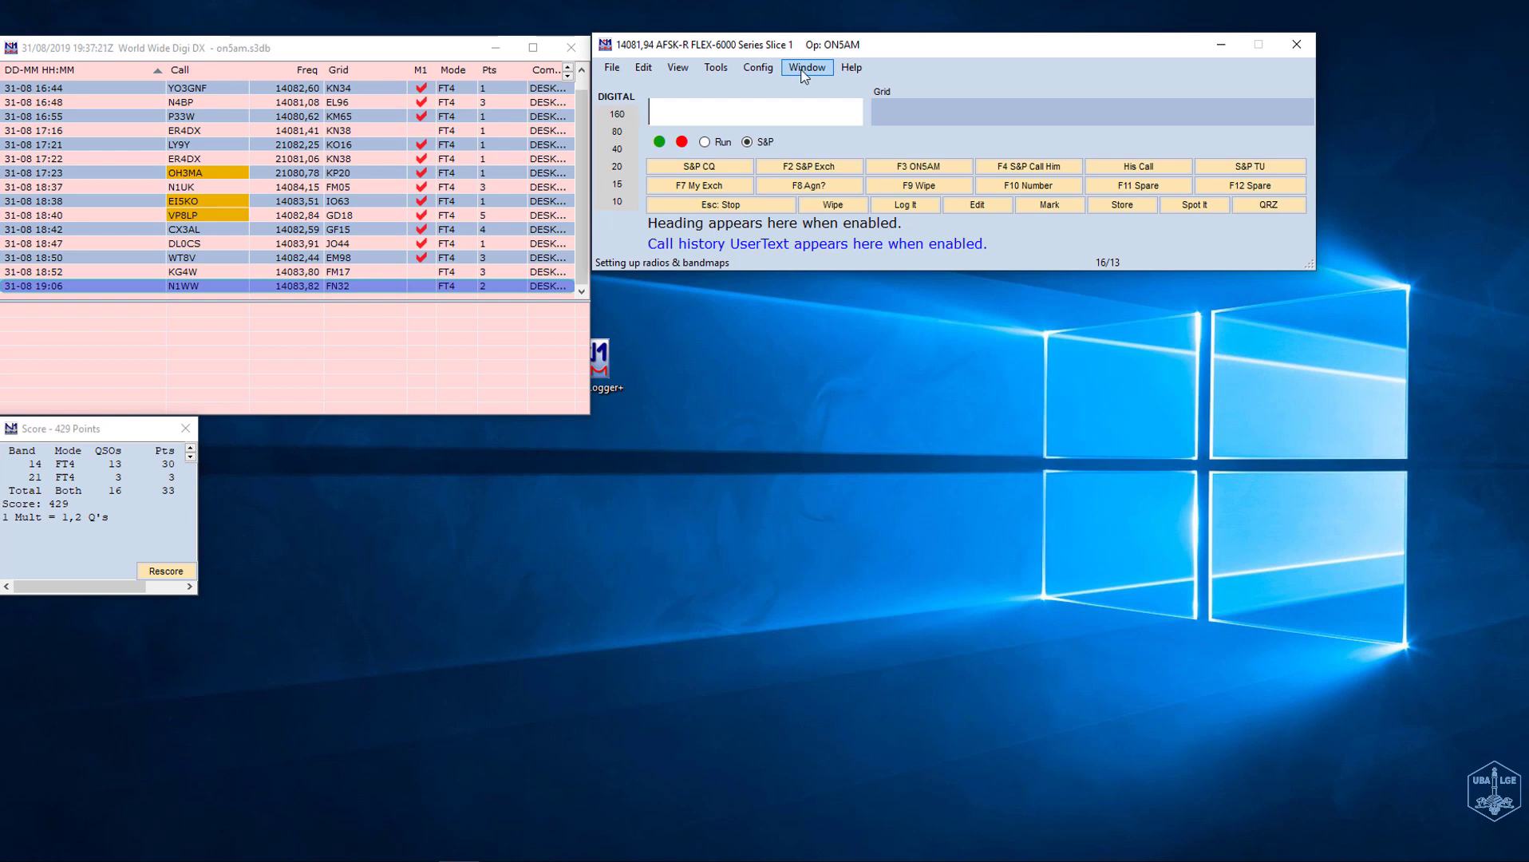
# Step: Load WSJT-X from the N1MM Logger+ entry window
pyautogui.click(807, 67)
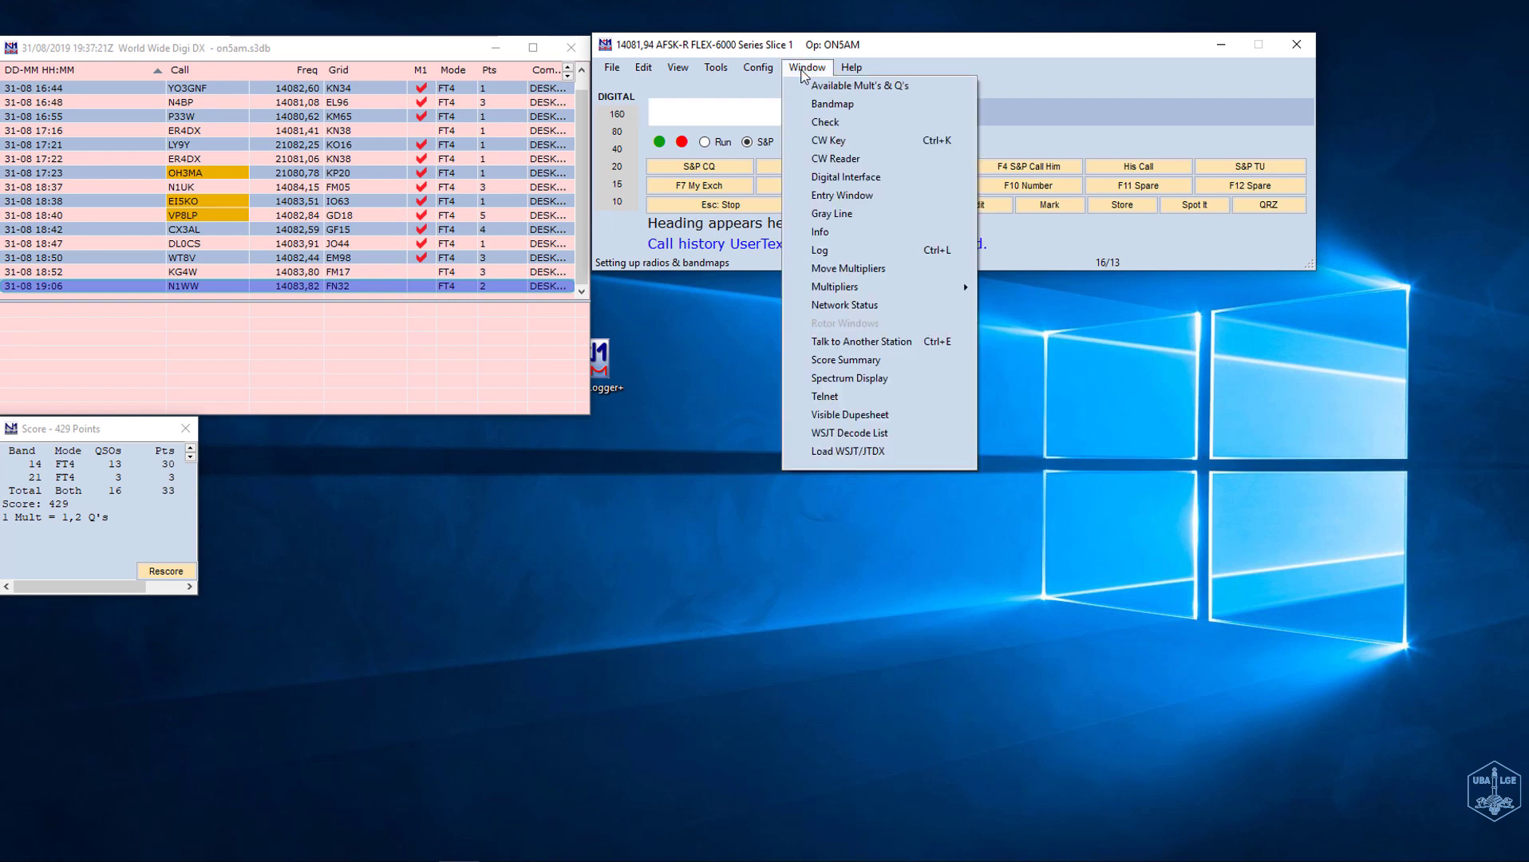
pyautogui.click(851, 450)
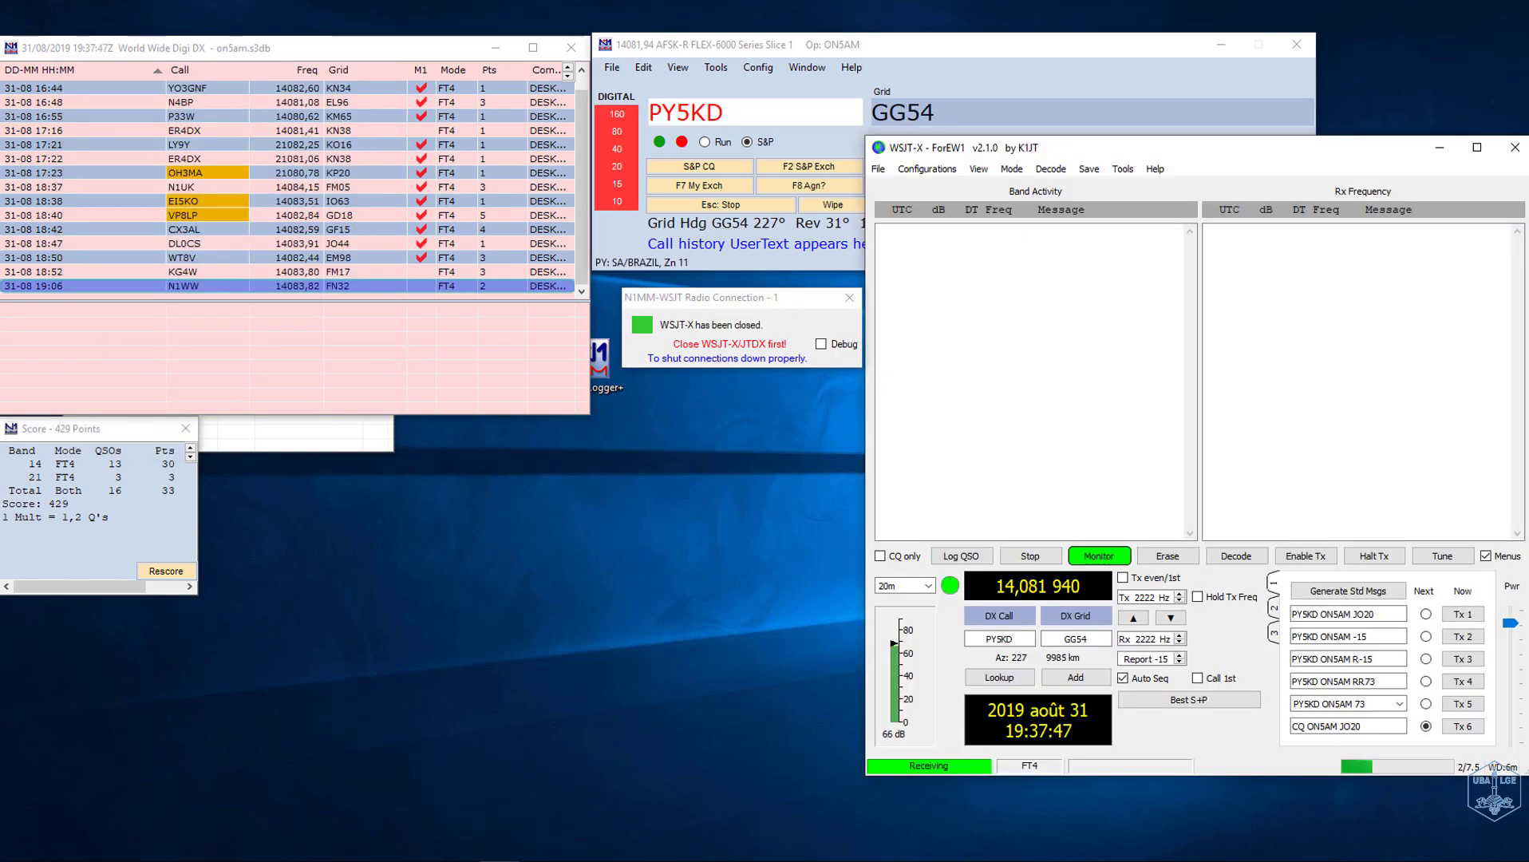
# Step: Arrange the Wide Graph, contest log, entry window and WSJT-X main window so they sit side by side with little overlap
pyautogui.moveTo(1492, 604)
pyautogui.mouseDown()
pyautogui.moveTo(934, 615)
pyautogui.moveTo(826, 713)
pyautogui.moveTo(834, 766)
pyautogui.moveTo(854, 705)
pyautogui.mouseUp()
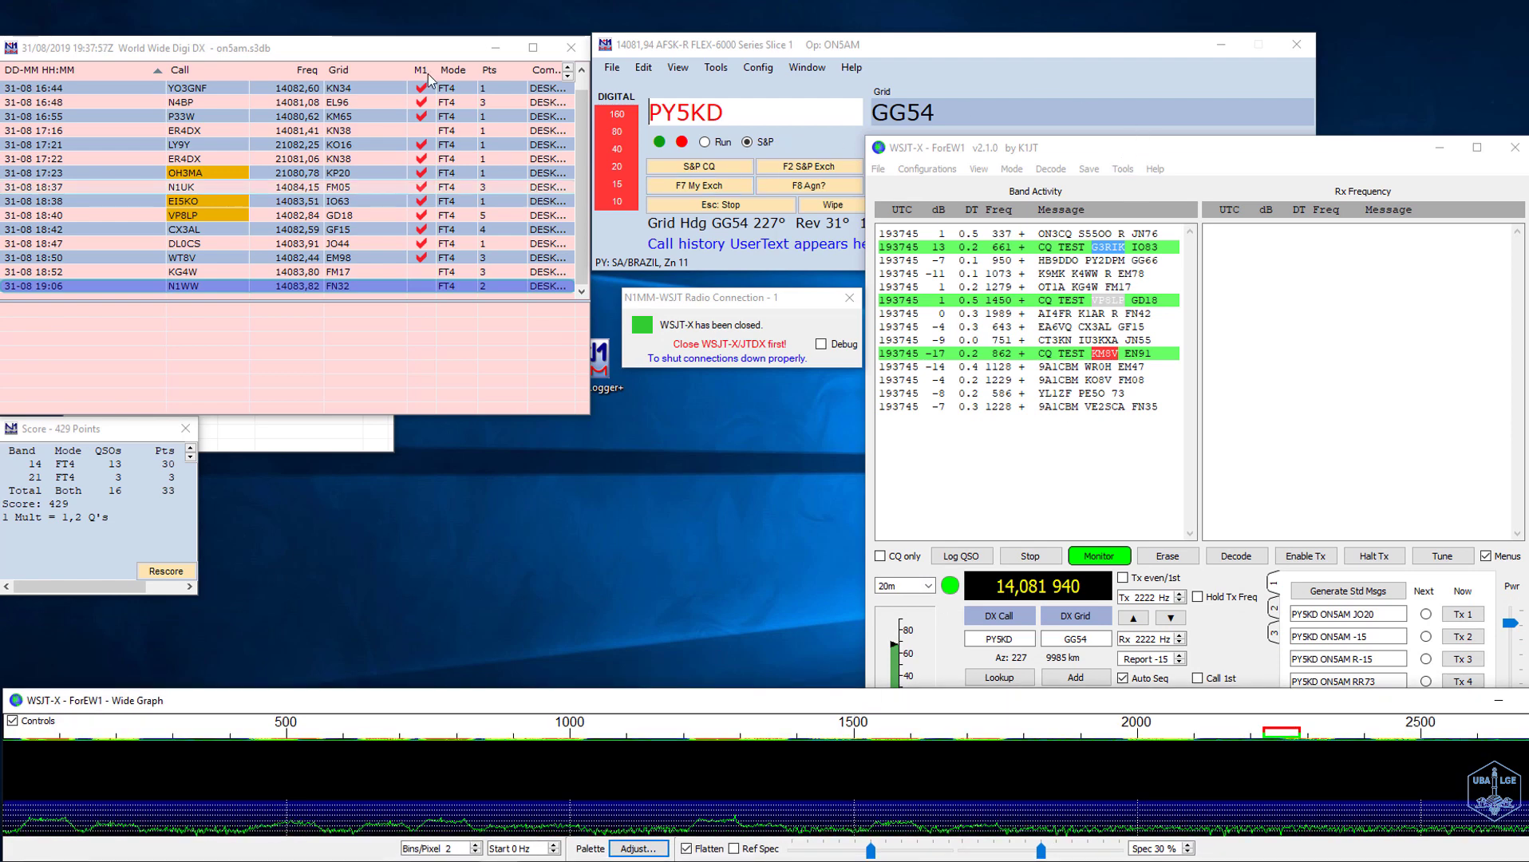
pyautogui.moveTo(331, 46); pyautogui.dragTo(330, 20)
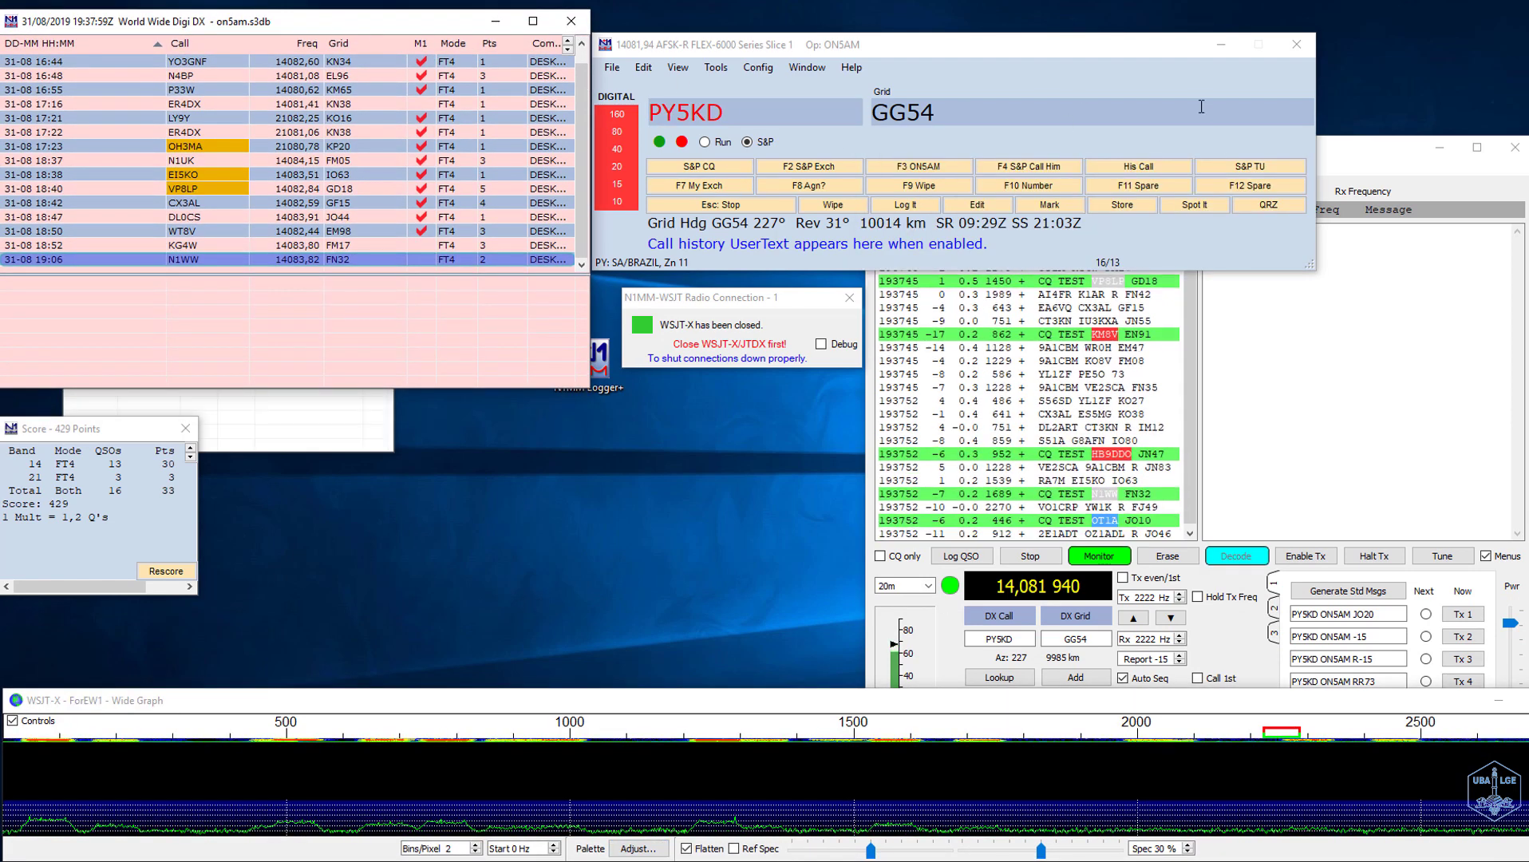
pyautogui.moveTo(1094, 42); pyautogui.dragTo(703, 434)
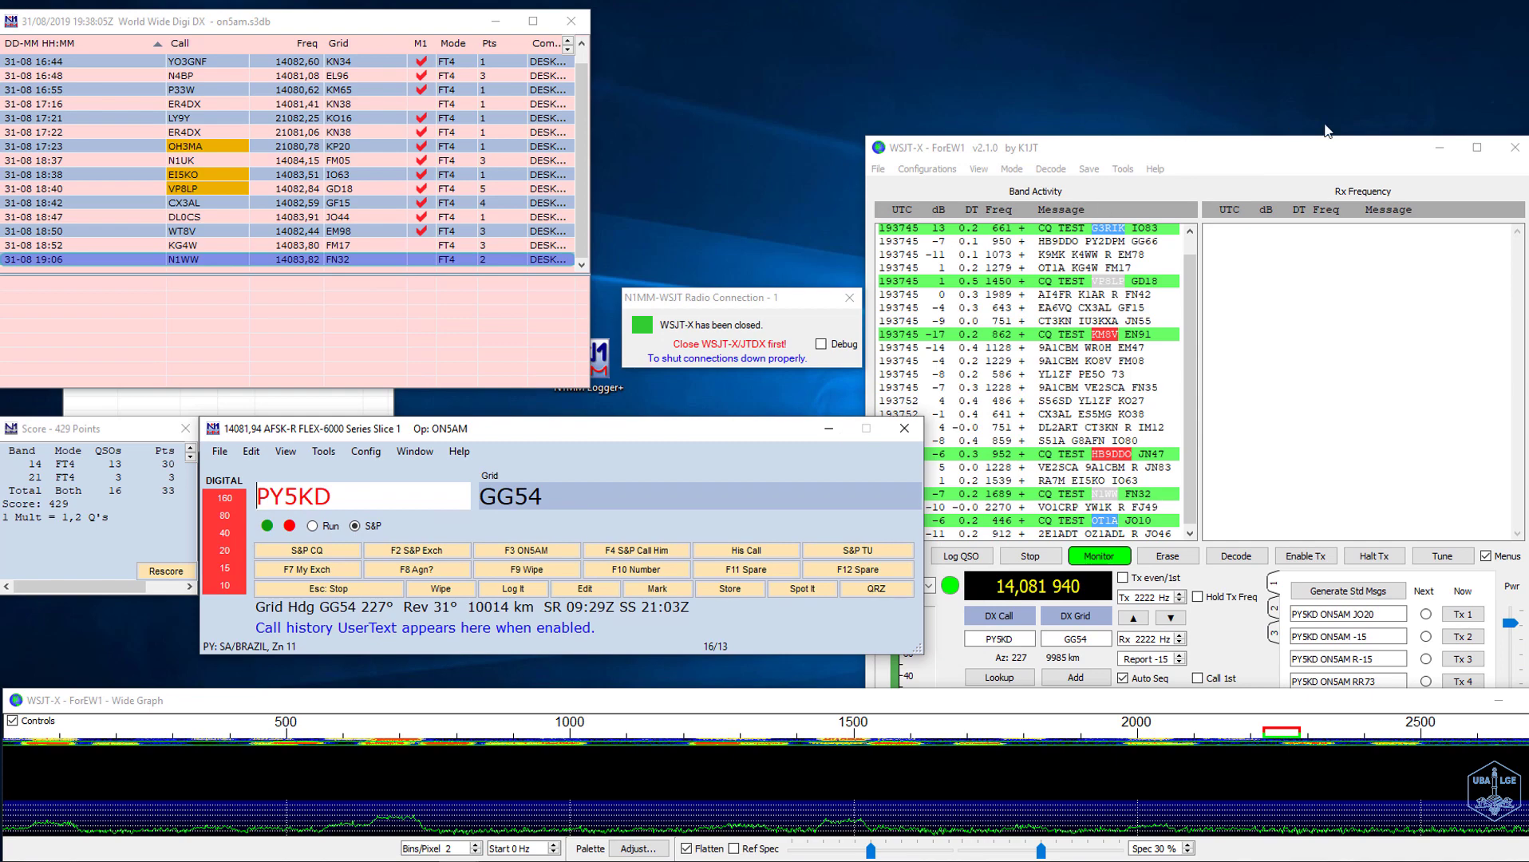
pyautogui.moveTo(1309, 144); pyautogui.dragTo(1331, 75)
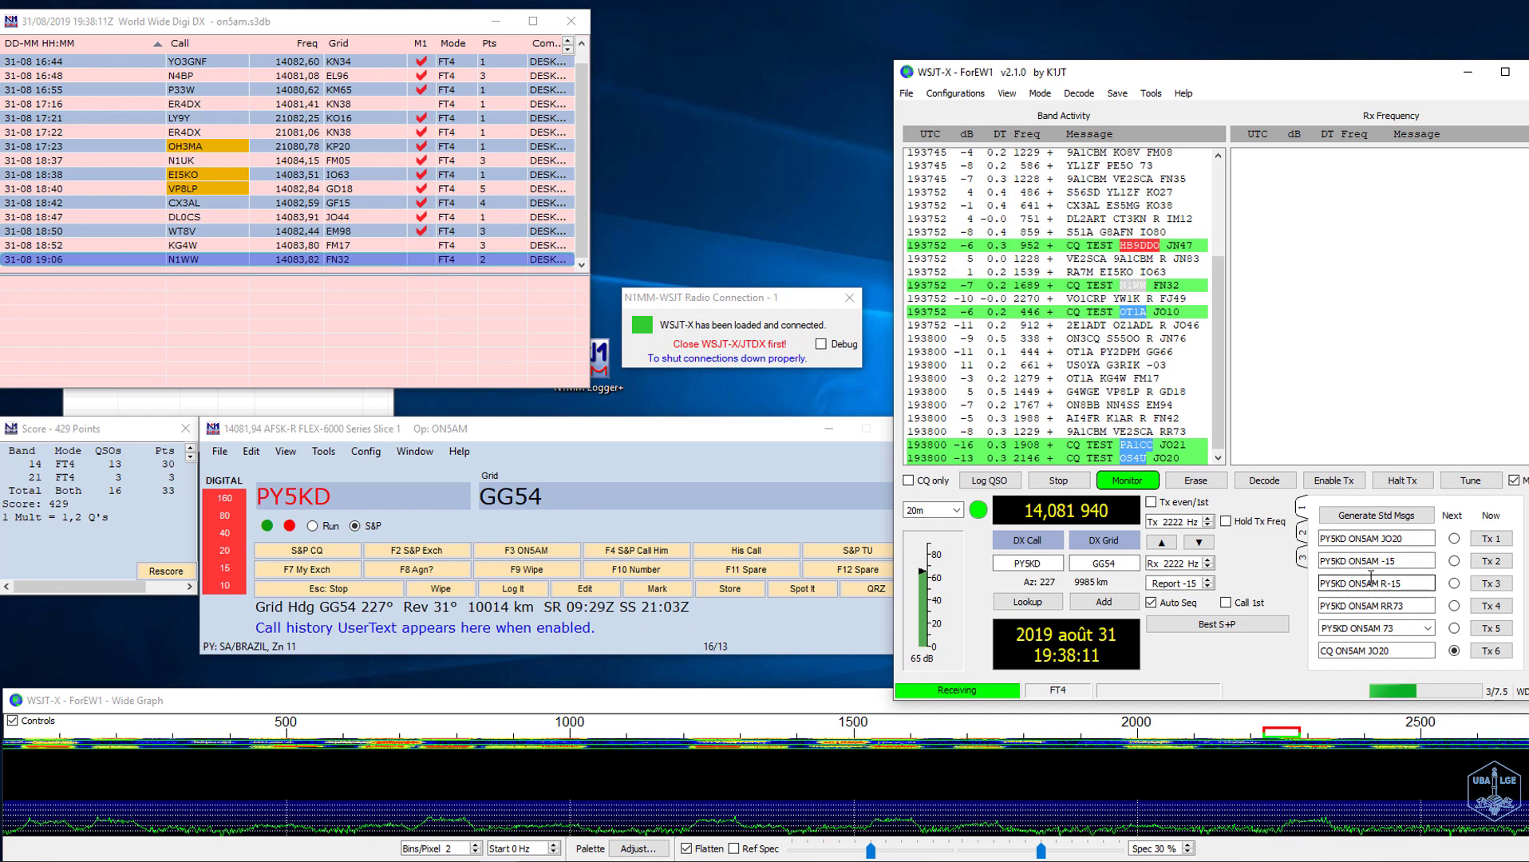
# Step: Open the WSJT-X settings and reposition the dialog and the N1MM-WSJT Radio Connection window so both are unobstructed
pyautogui.click(907, 93)
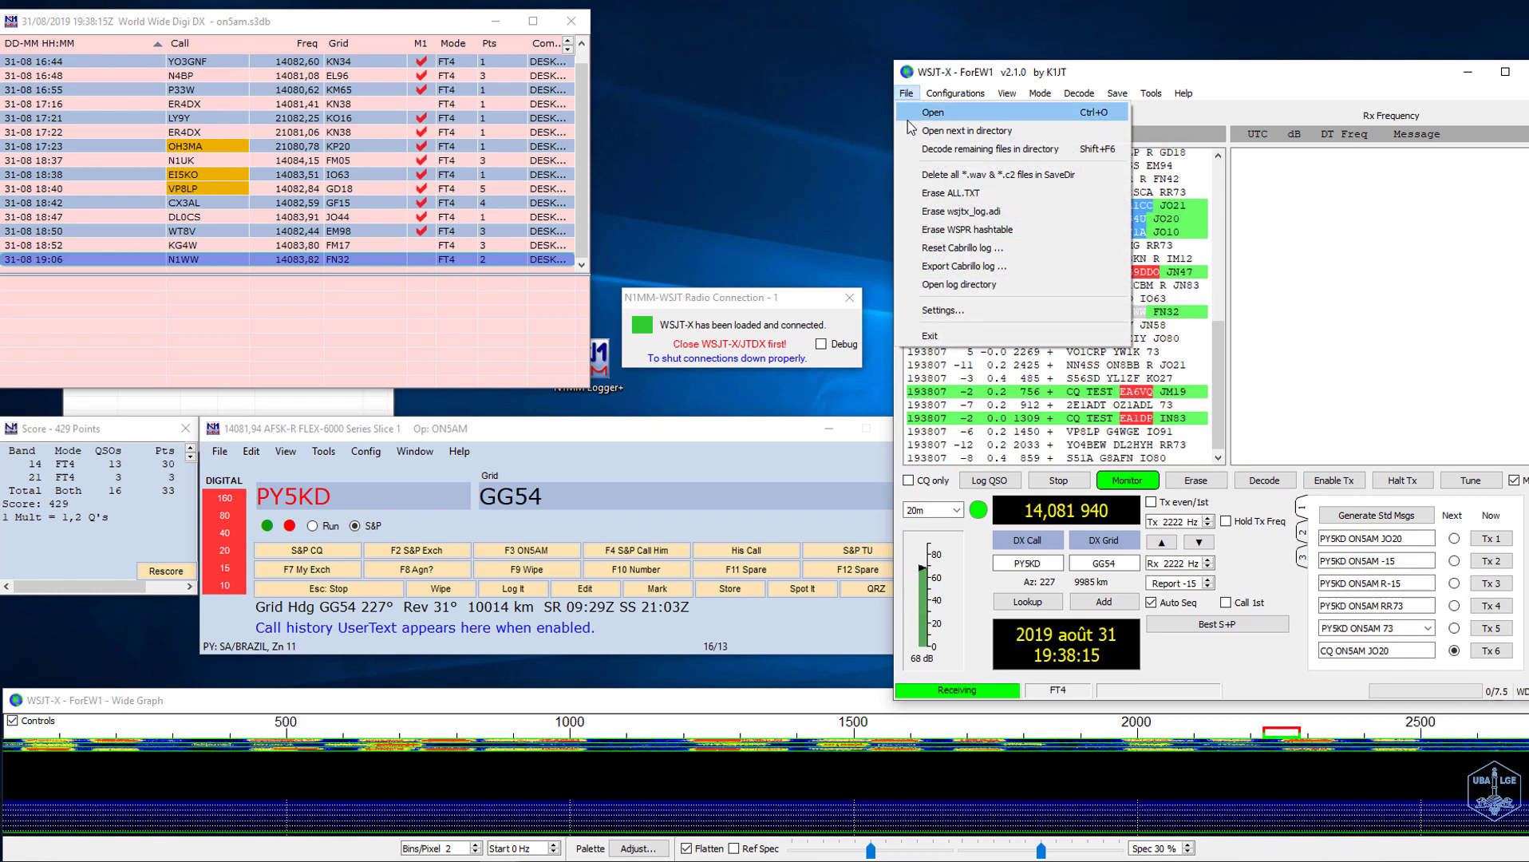
pyautogui.click(952, 310)
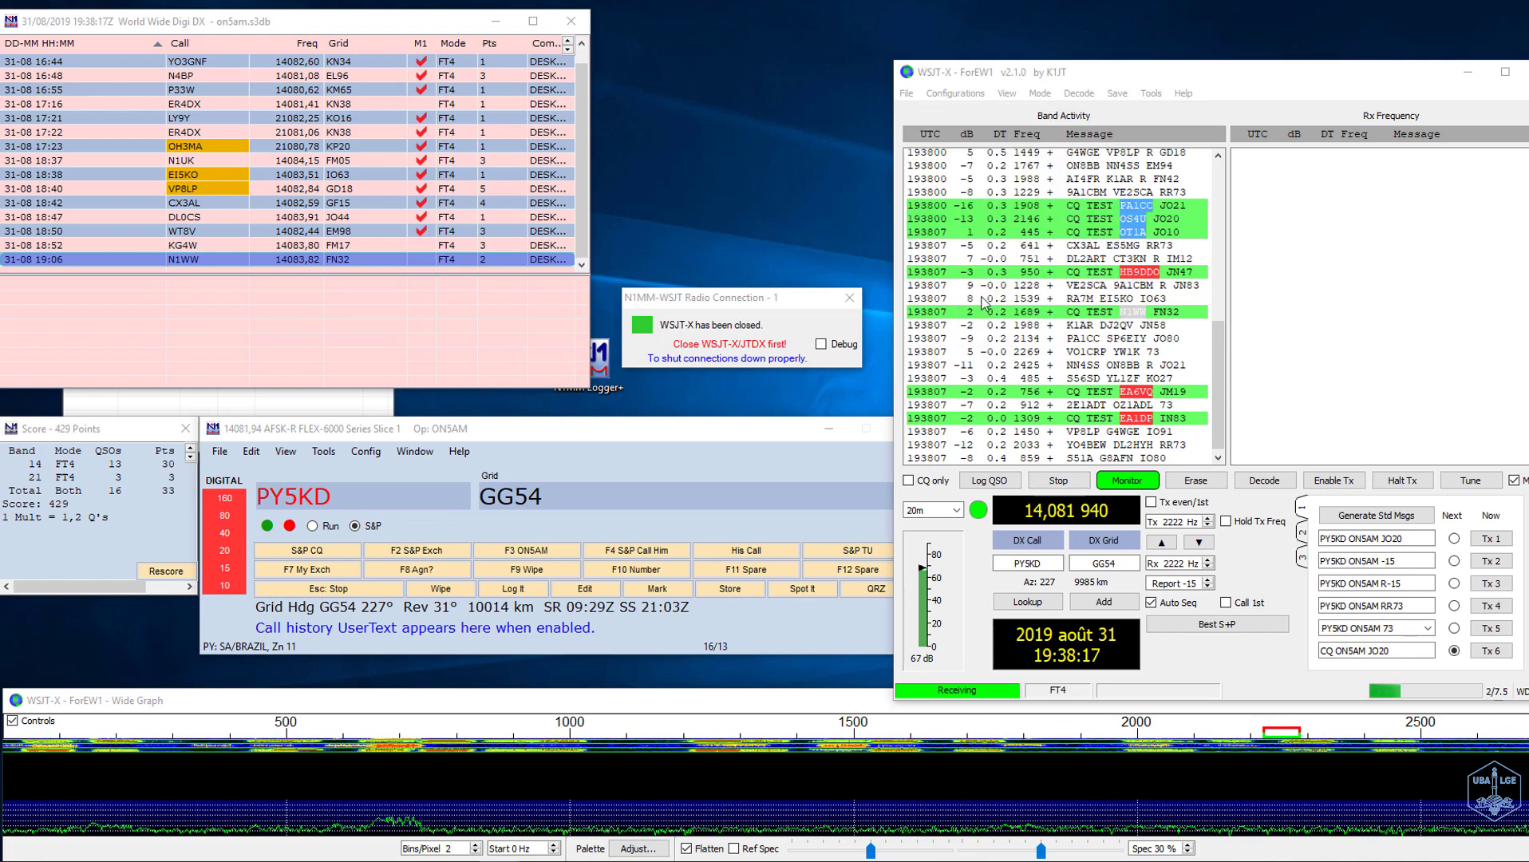
pyautogui.moveTo(934, 116); pyautogui.dragTo(425, 169)
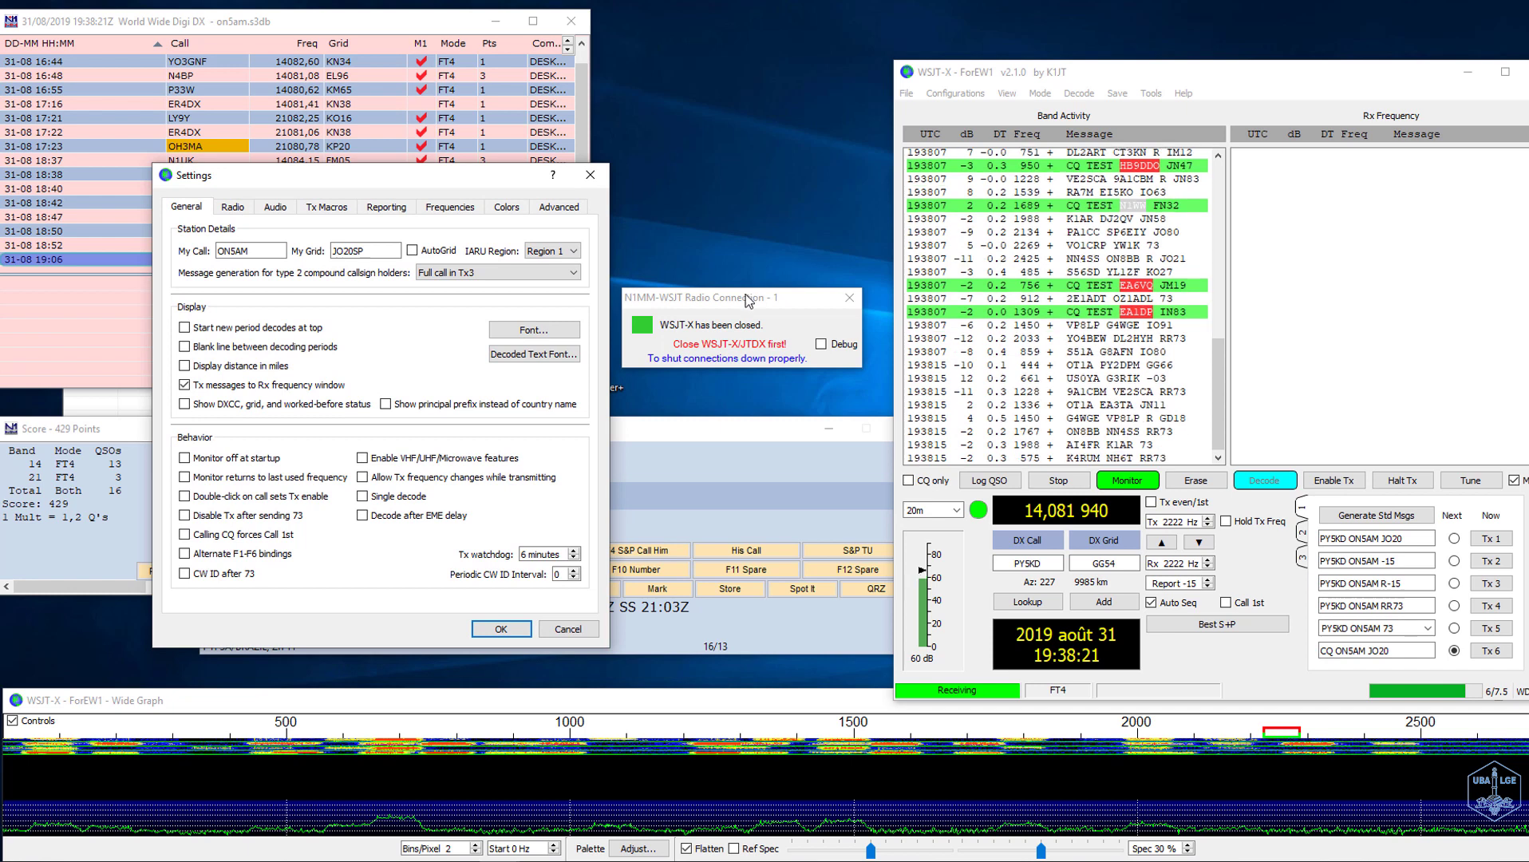
pyautogui.moveTo(747, 297); pyautogui.dragTo(736, 70)
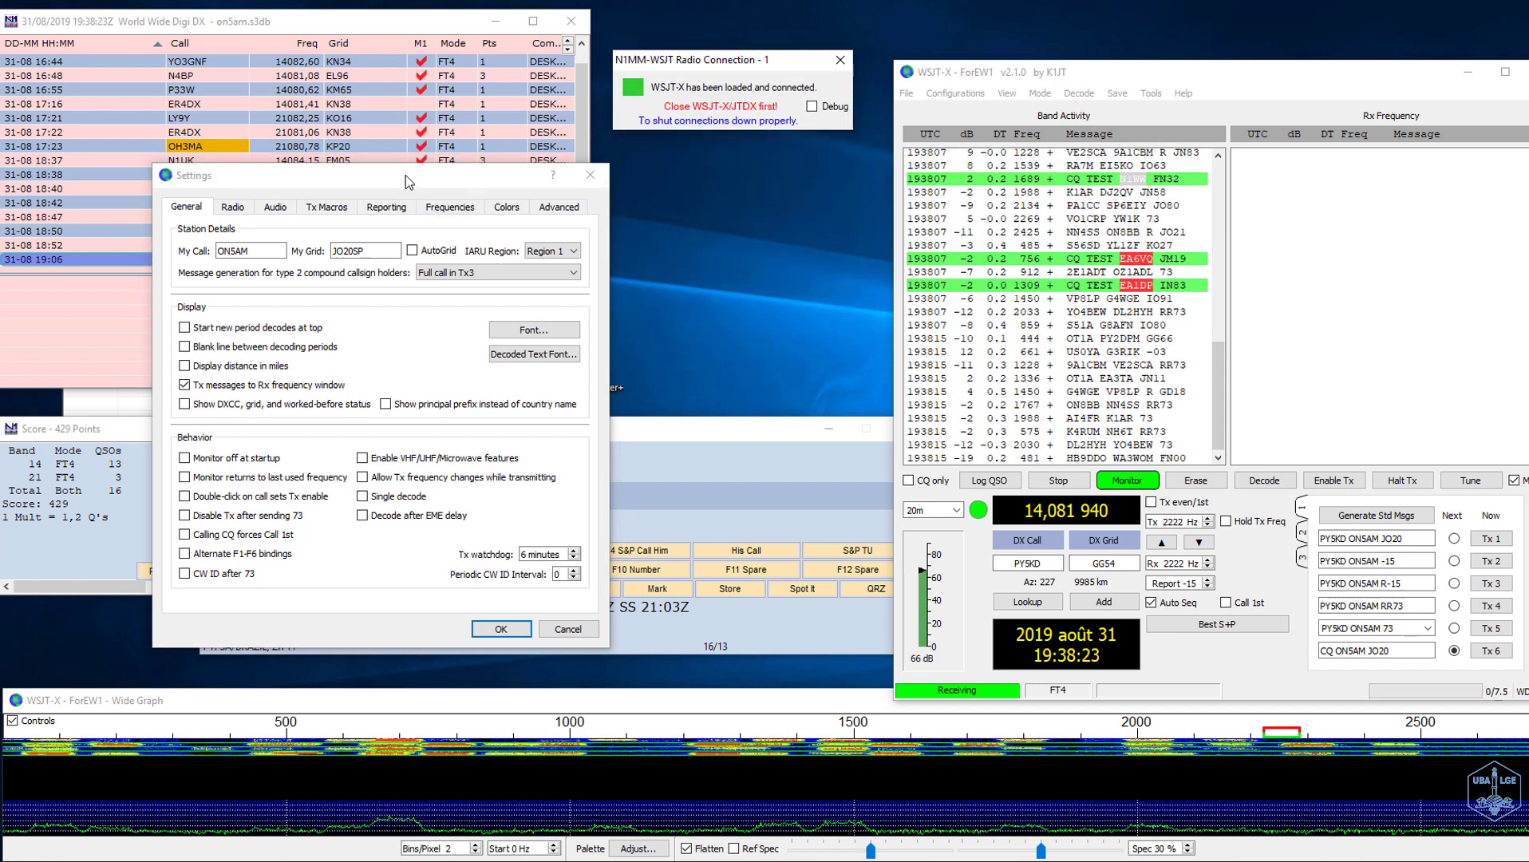
pyautogui.moveTo(404, 175); pyautogui.dragTo(646, 188)
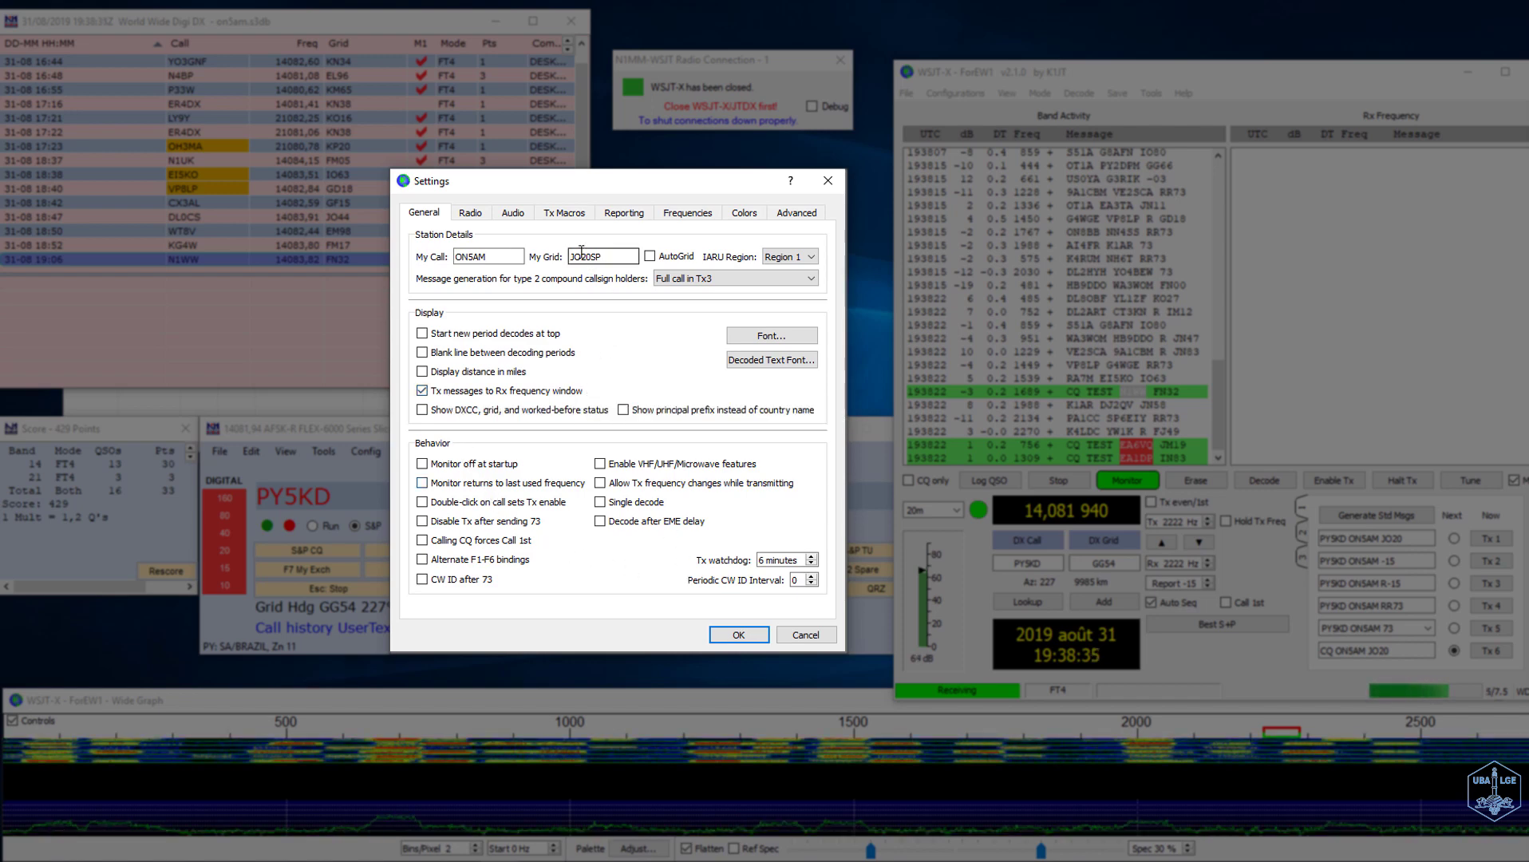
# Step: Review the WSJT-X radio, audio, Tx macros, reporting, frequencies, colors and advanced settings, and accept the dialog
pyautogui.click(471, 214)
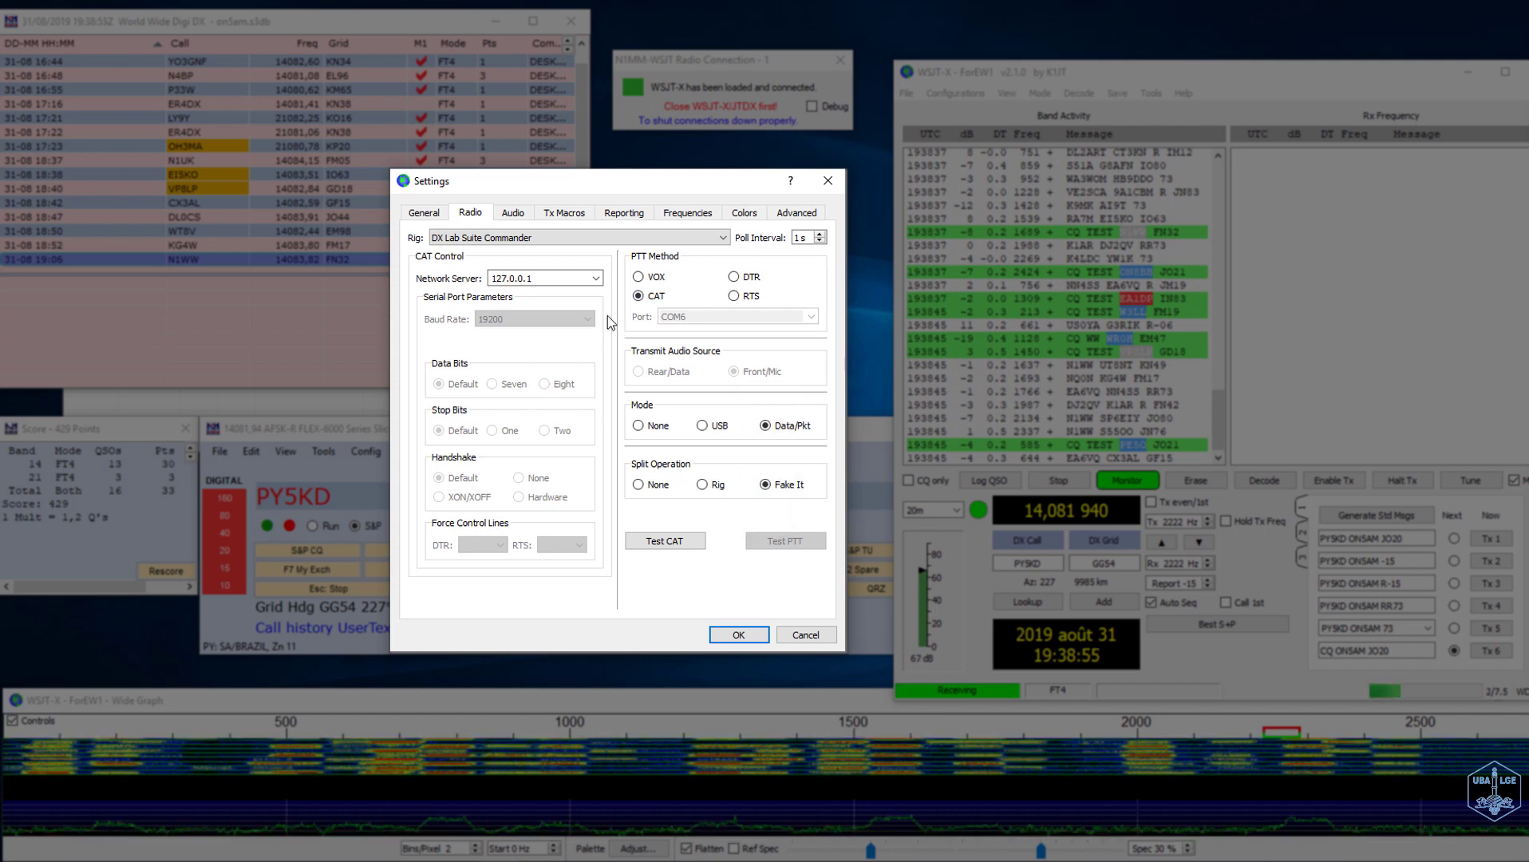
pyautogui.click(515, 213)
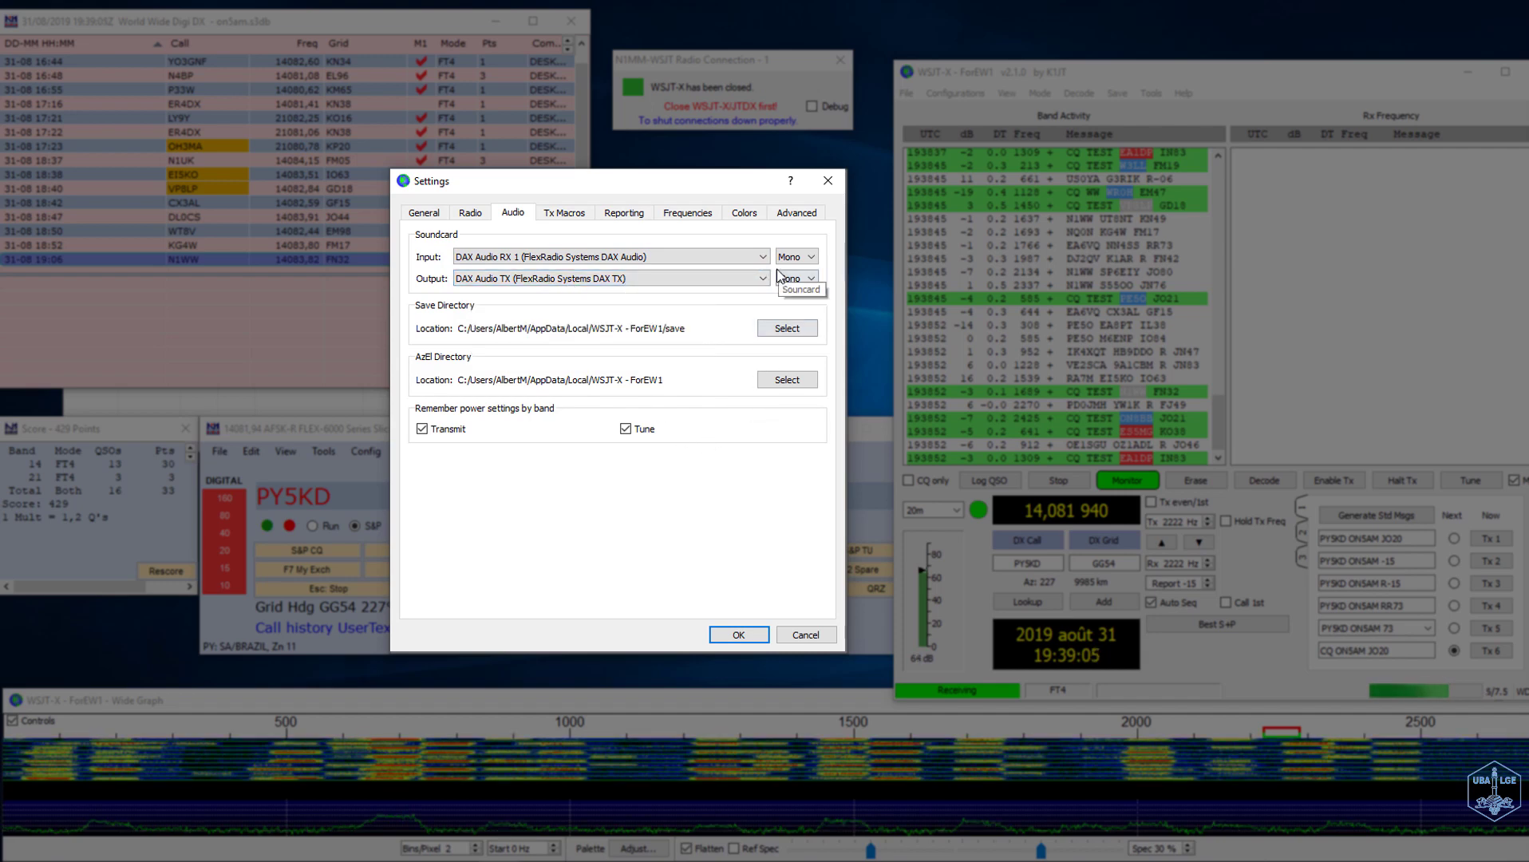
pyautogui.click(570, 214)
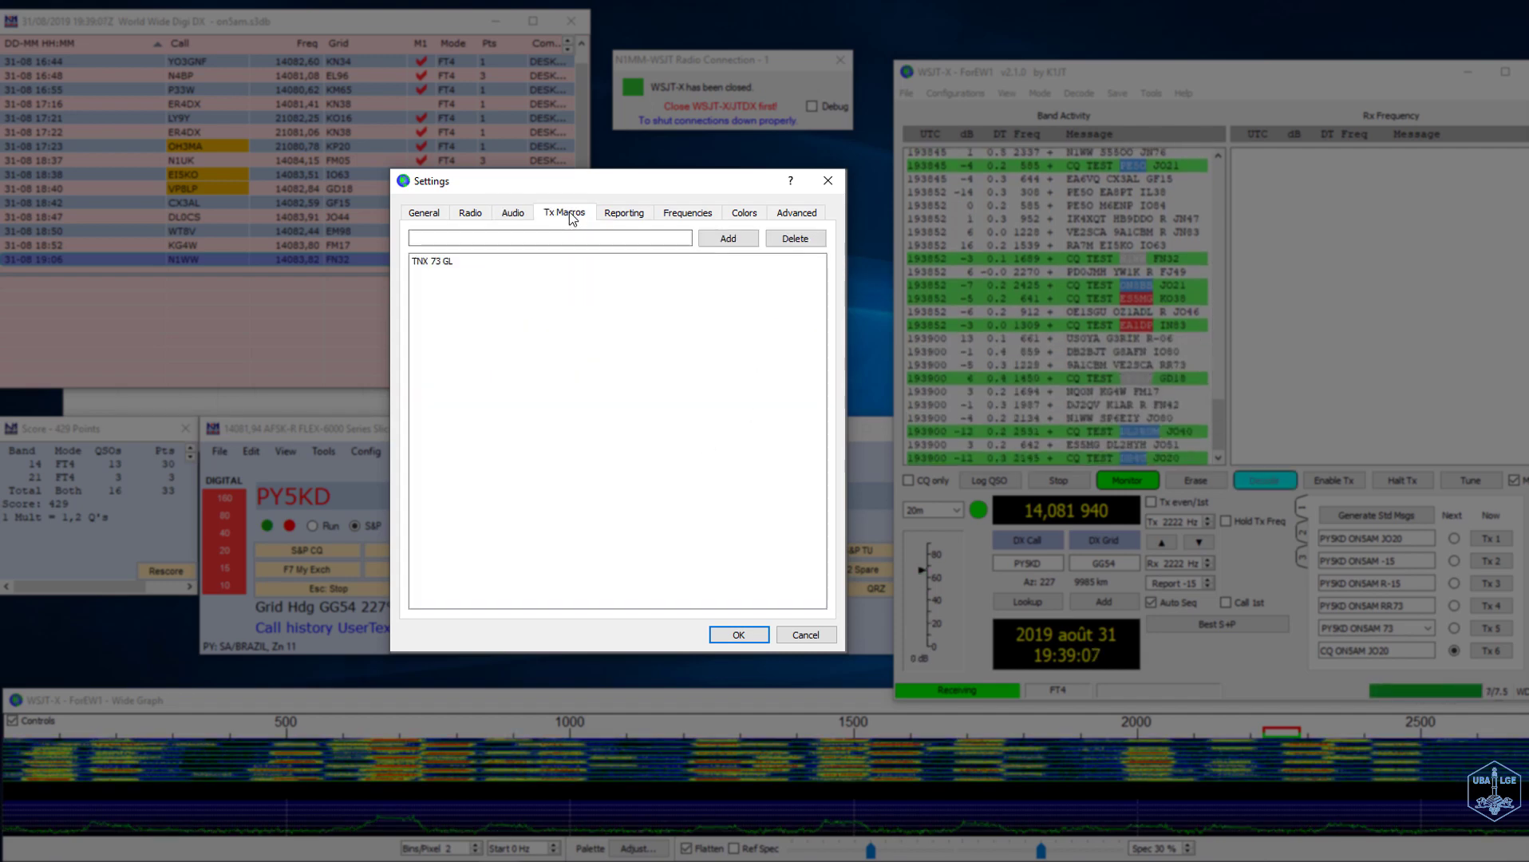
pyautogui.click(630, 213)
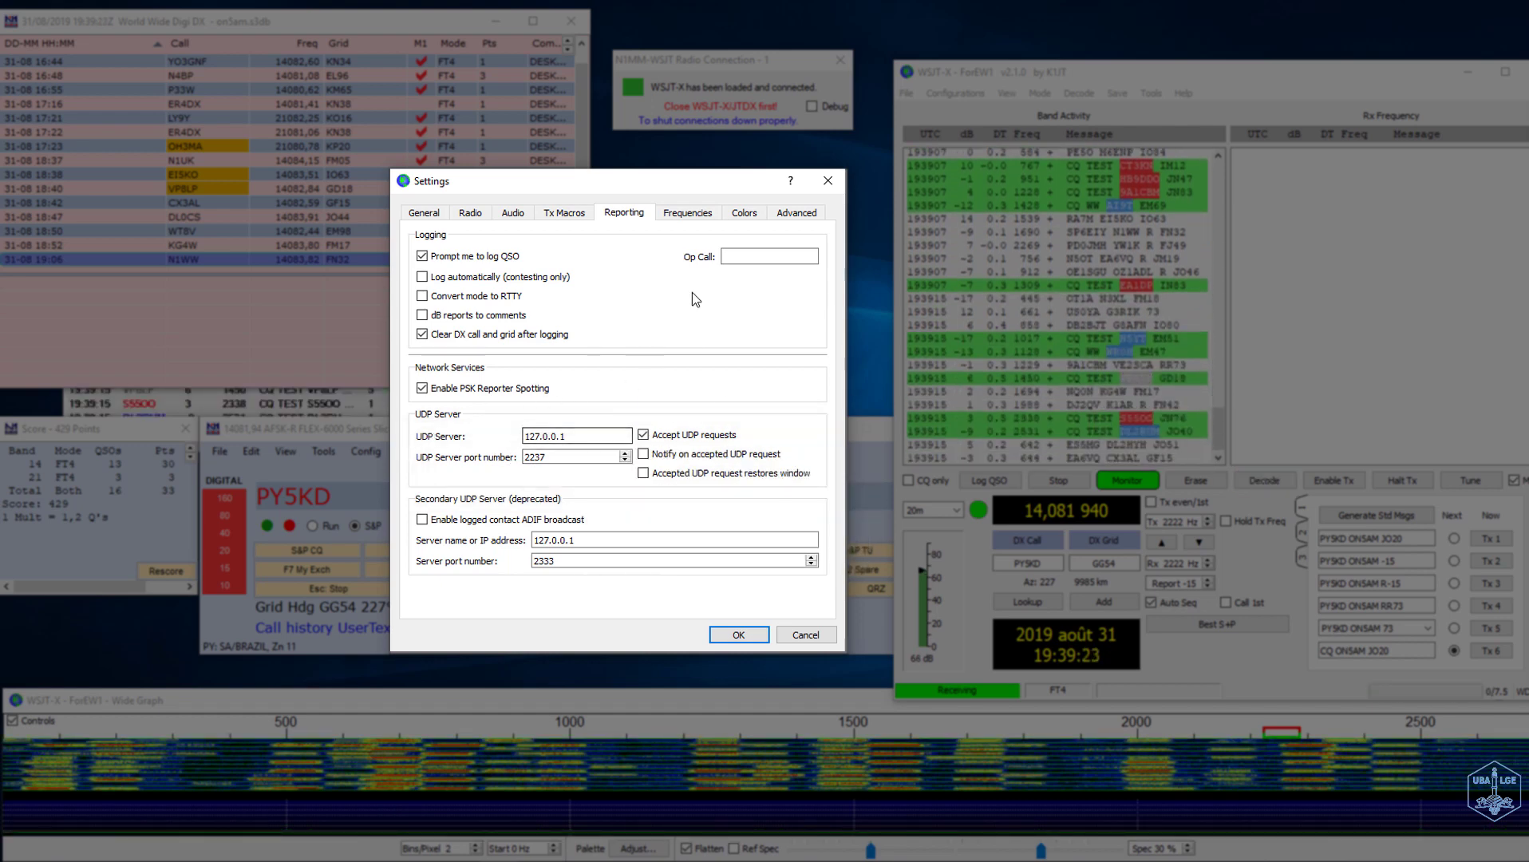
pyautogui.click(703, 215)
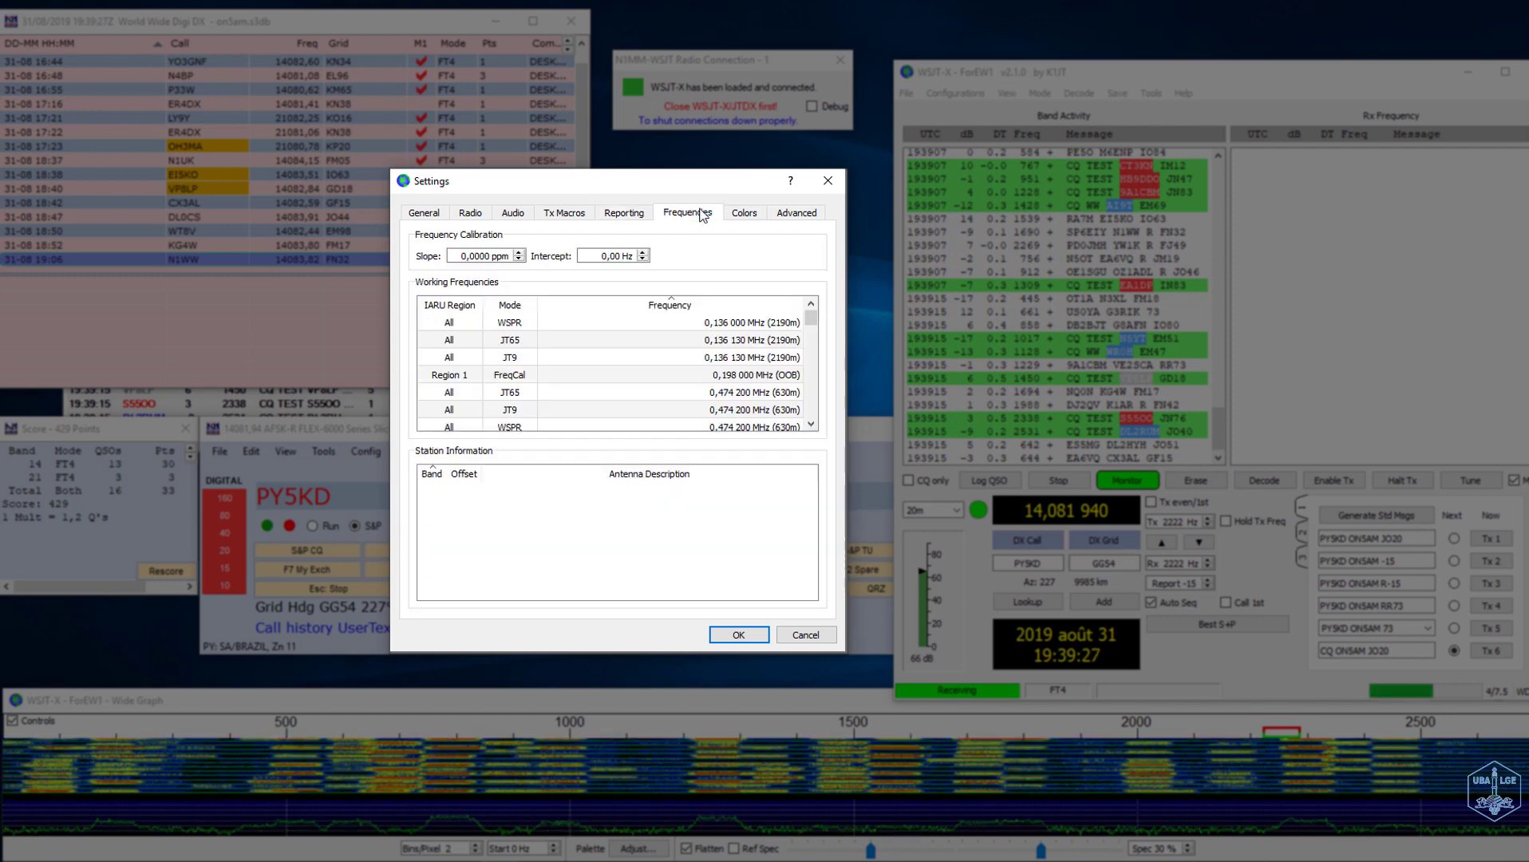
pyautogui.click(746, 219)
pyautogui.click(793, 217)
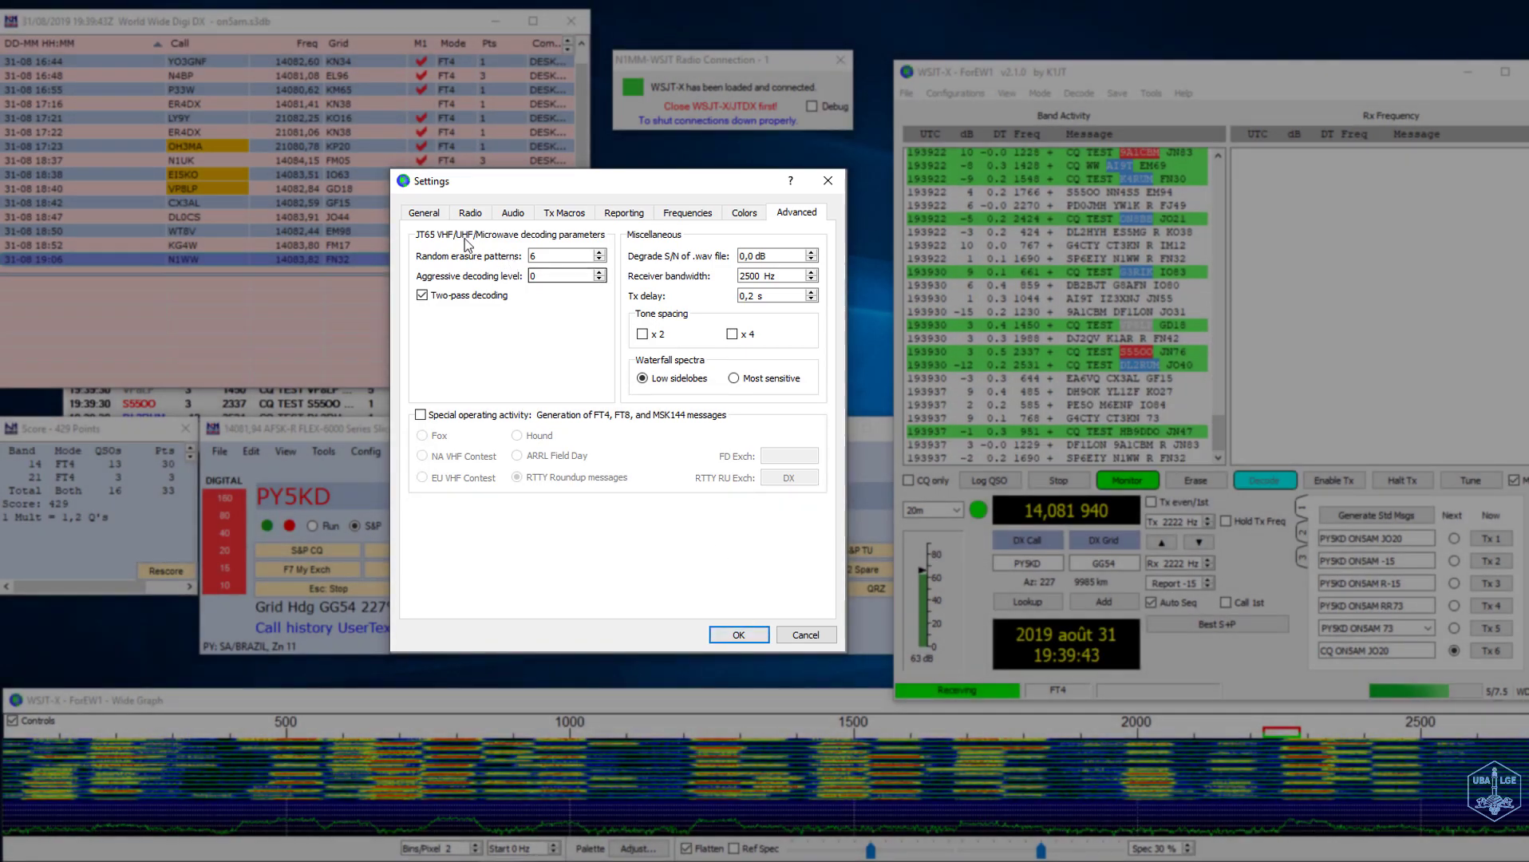
pyautogui.hotkey('ctrl', 'Tab')
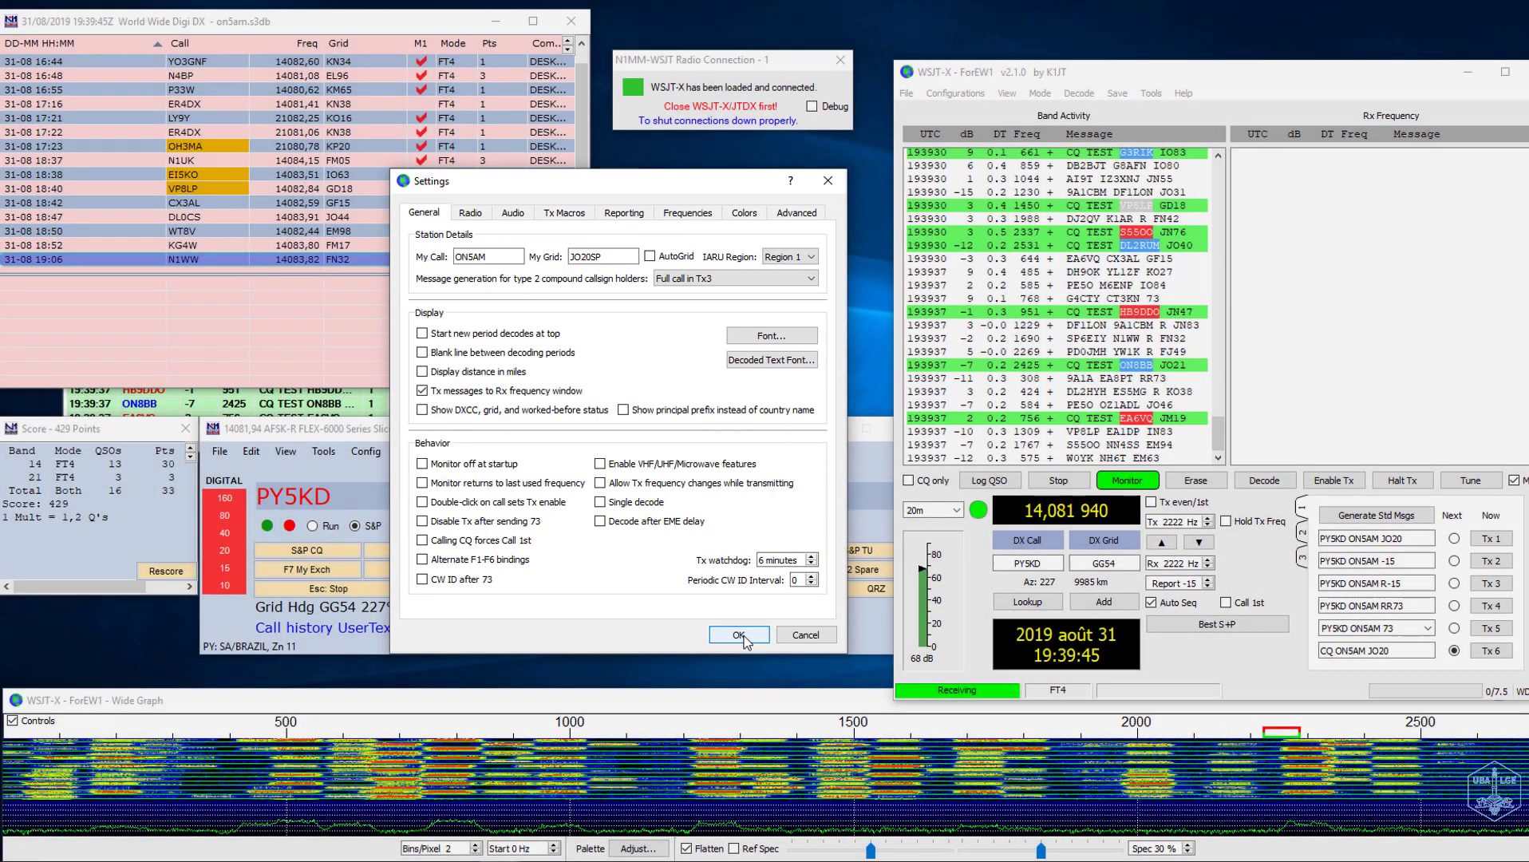
pyautogui.click(755, 628)
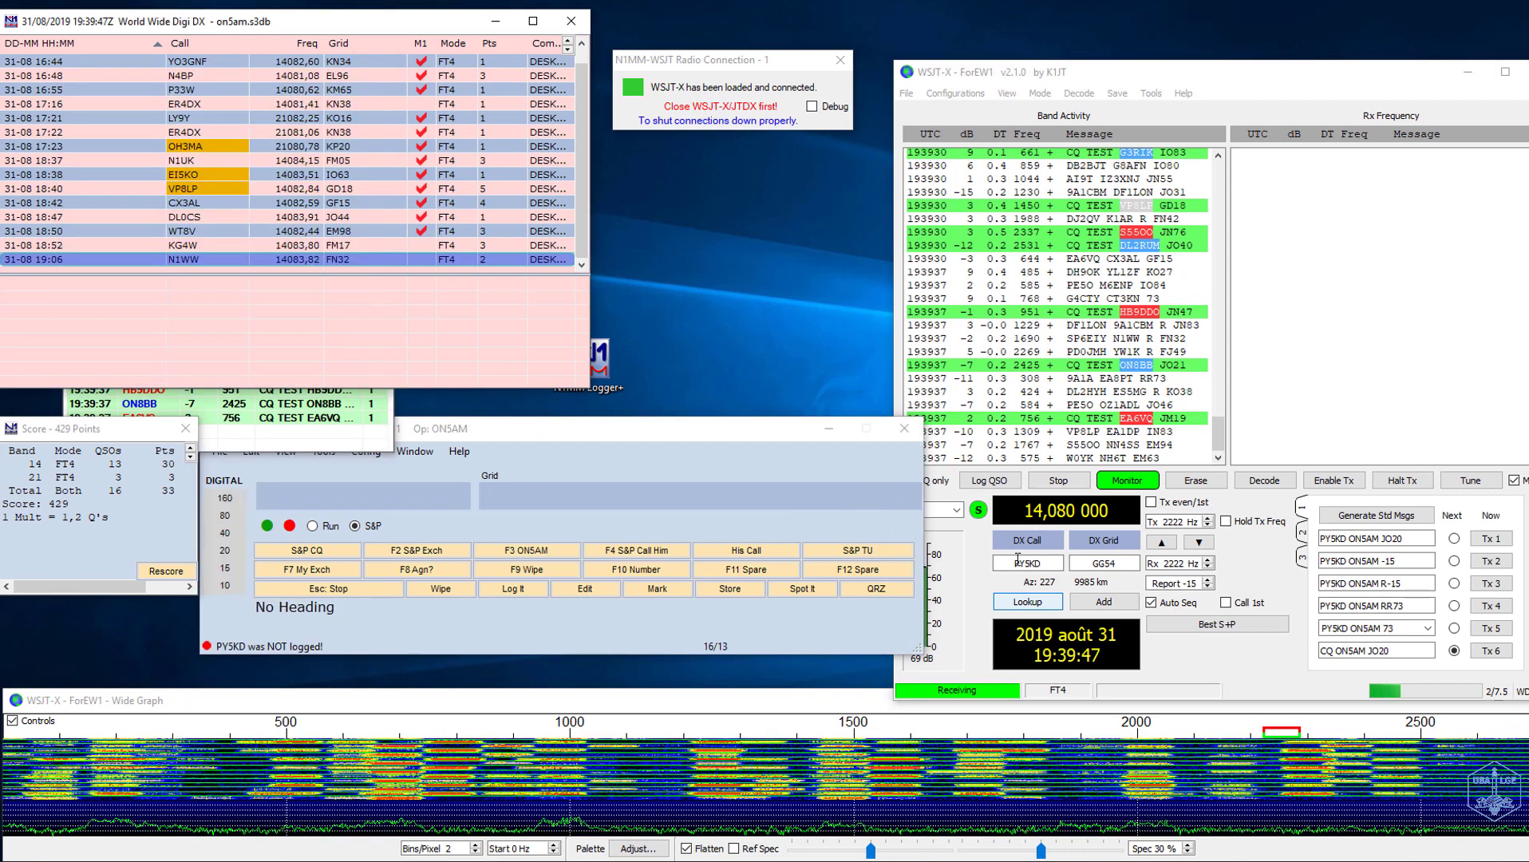
# Step: Bring the WSJT-X Decode List to the front and place it between the contest log and WSJT-X, repositioning the Radio Connection window
pyautogui.moveTo(759, 66); pyautogui.dragTo(762, 192)
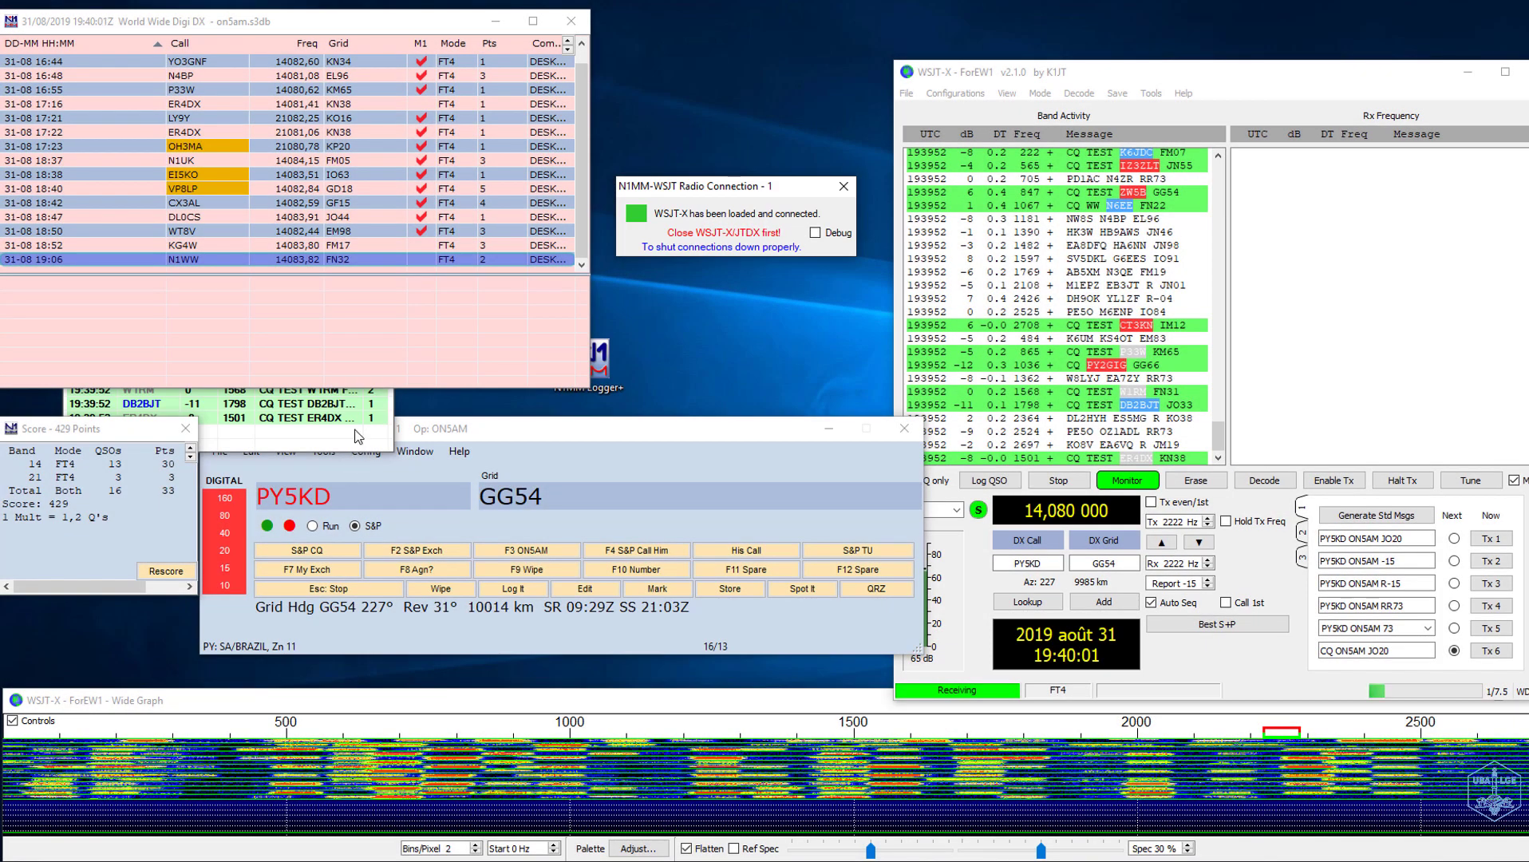
pyautogui.click(352, 403)
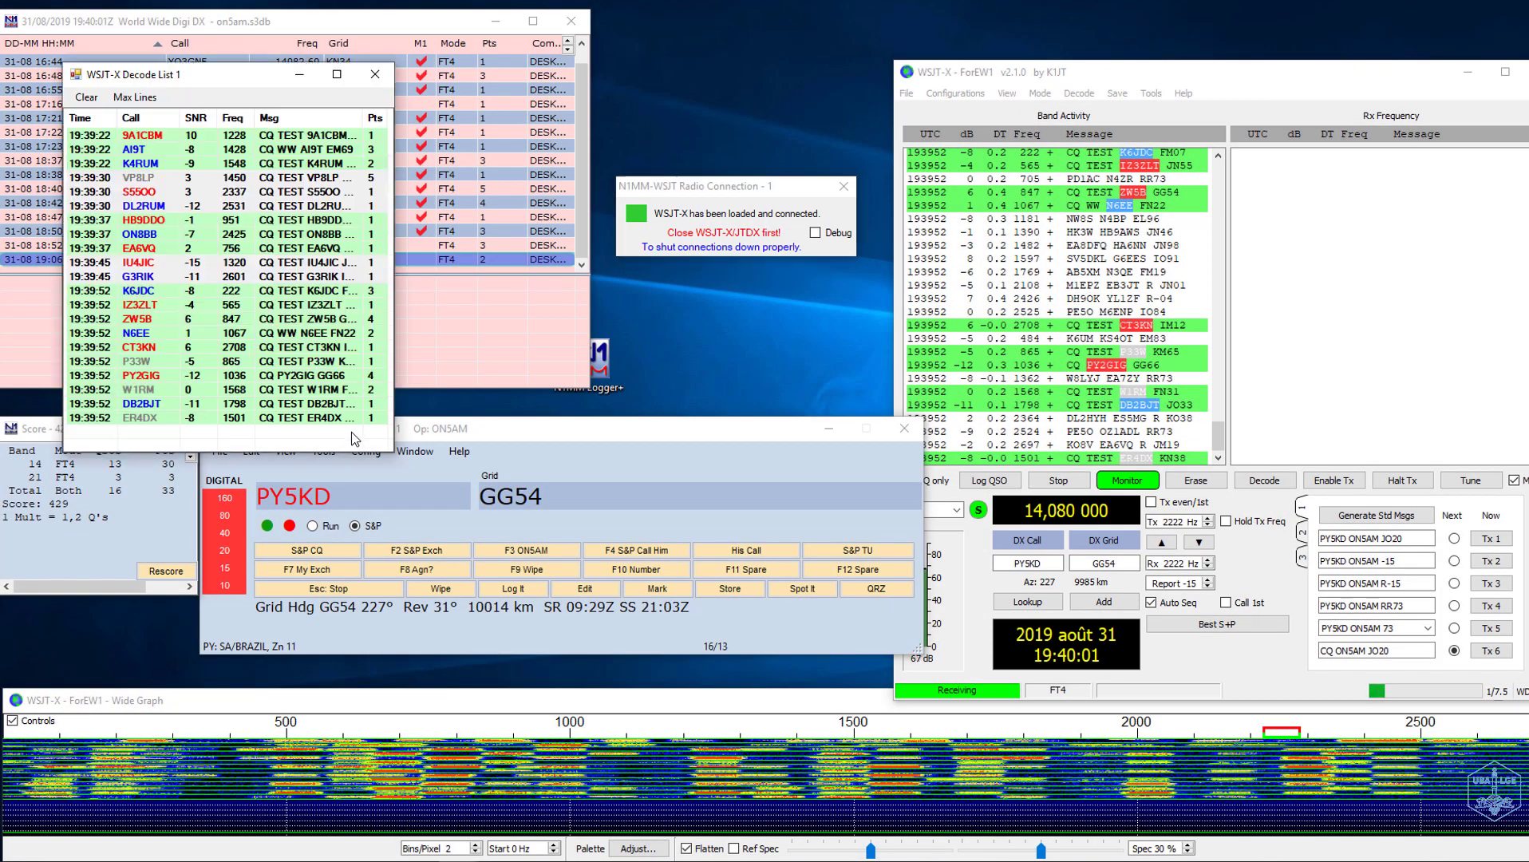
pyautogui.moveTo(224, 73); pyautogui.dragTo(725, 289)
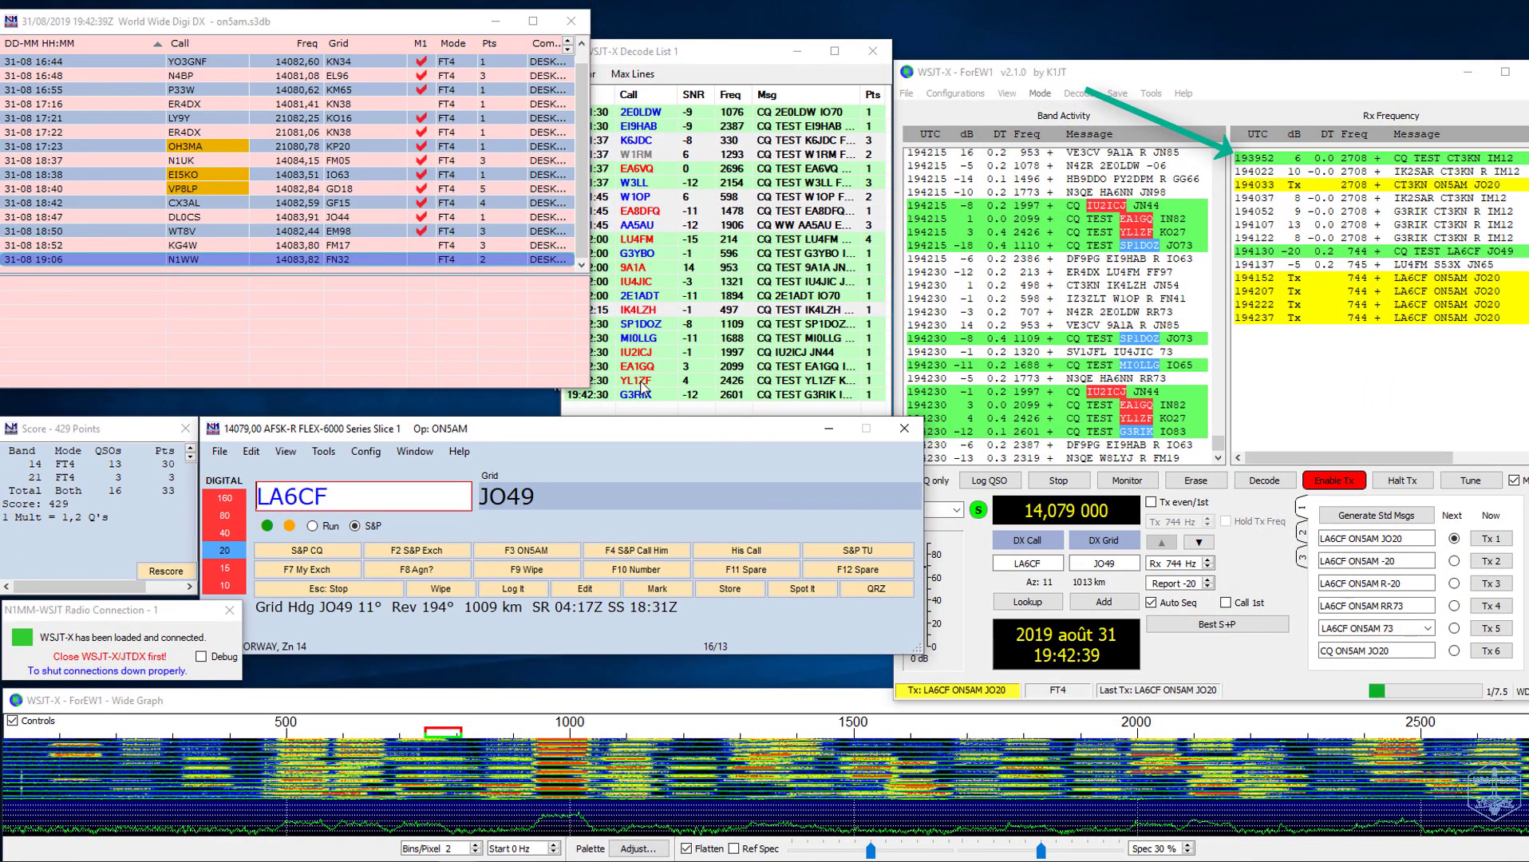
pyautogui.doubleClick(650, 141)
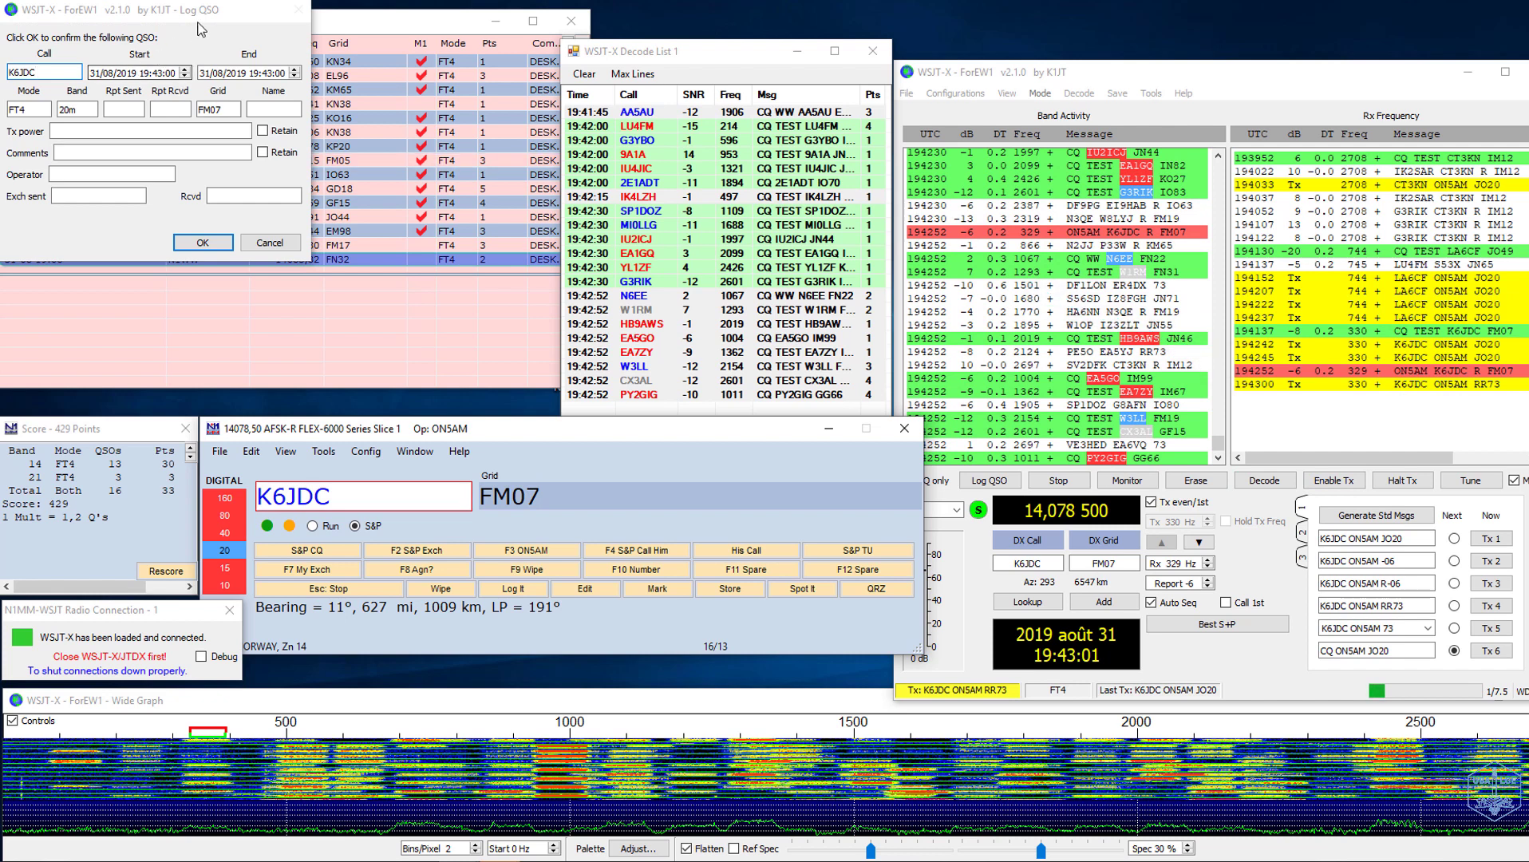
pyautogui.moveTo(230, 15); pyautogui.dragTo(417, 297)
pyautogui.click(370, 273)
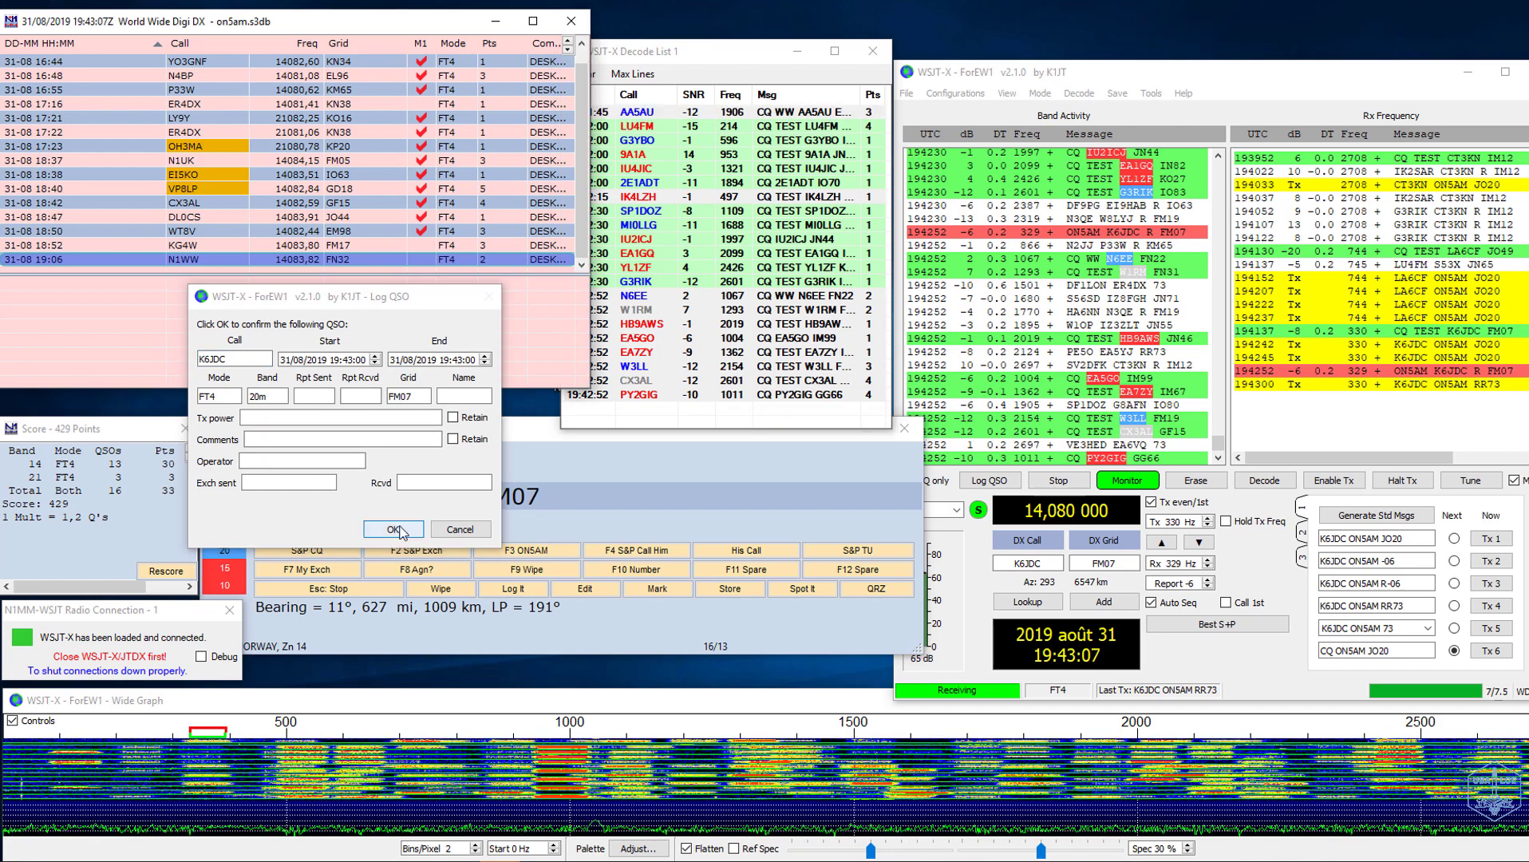
pyautogui.click(399, 530)
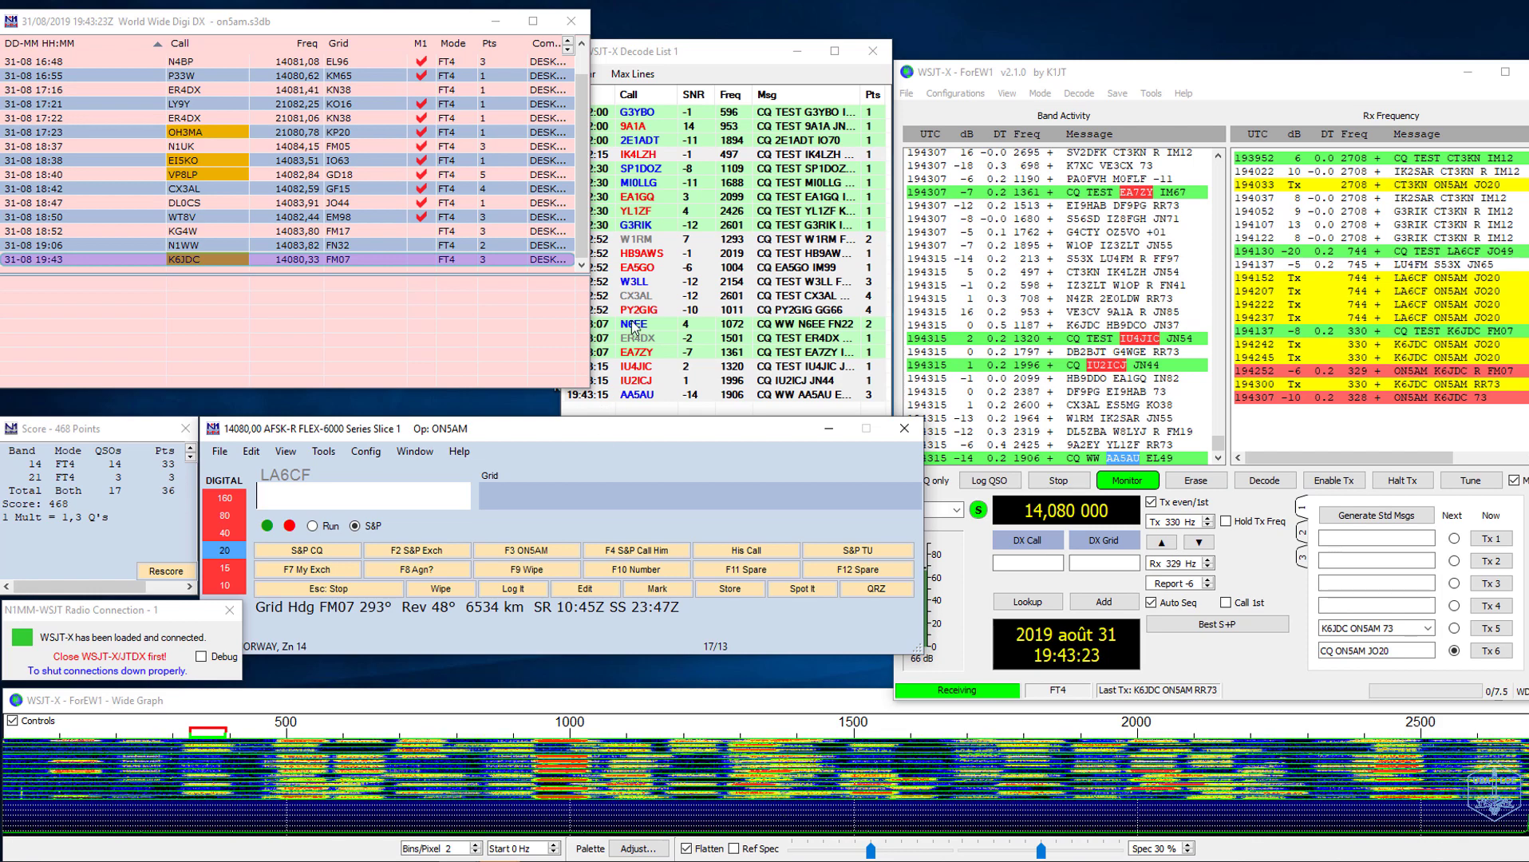
# Step: Select N6EE from the decode list and enable transmission to call the station
pyautogui.doubleClick(634, 324)
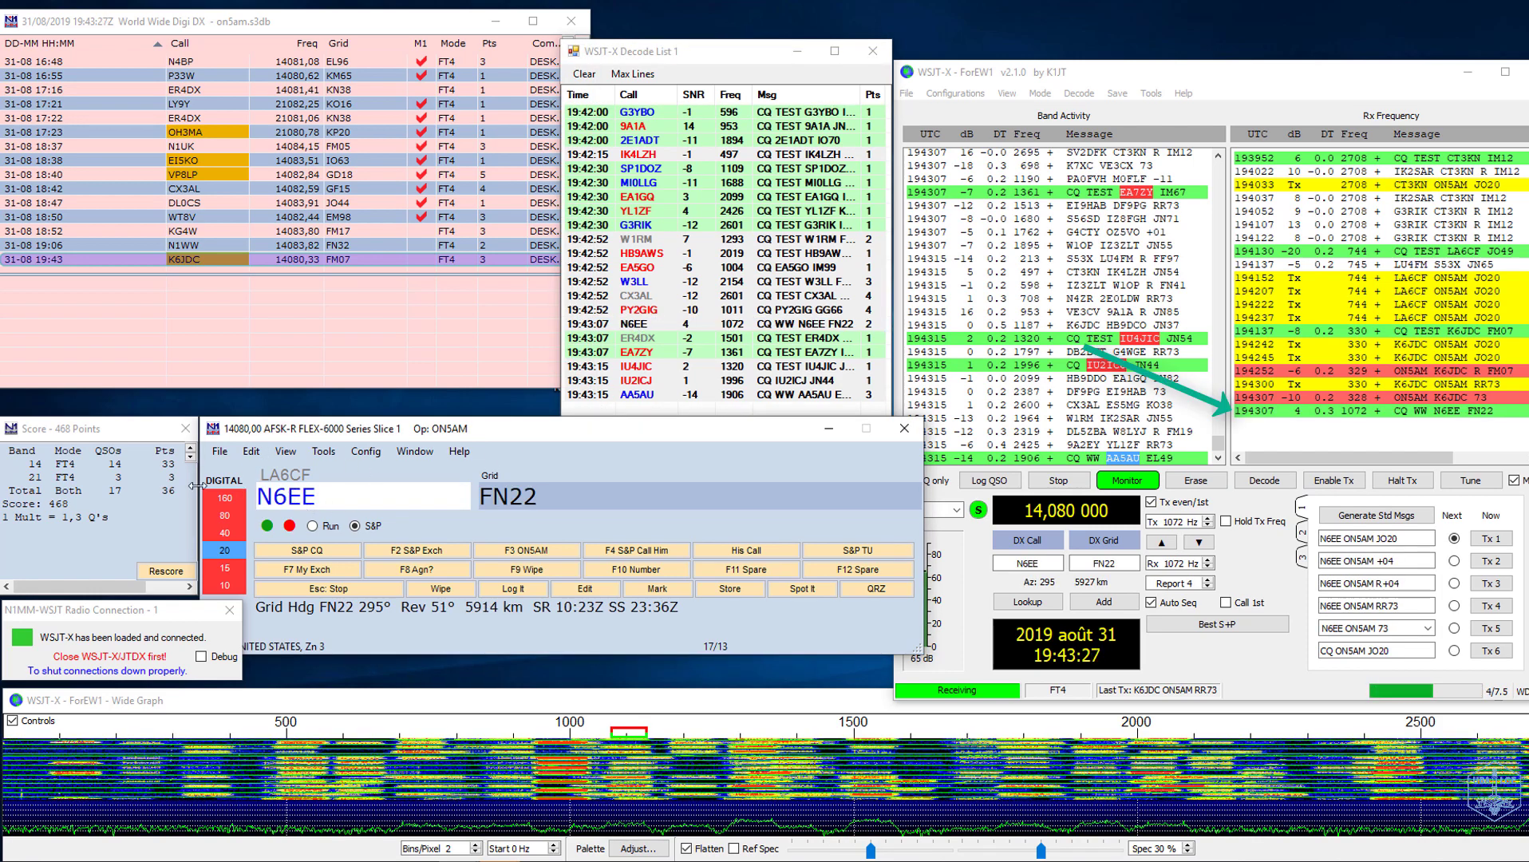
pyautogui.click(1353, 485)
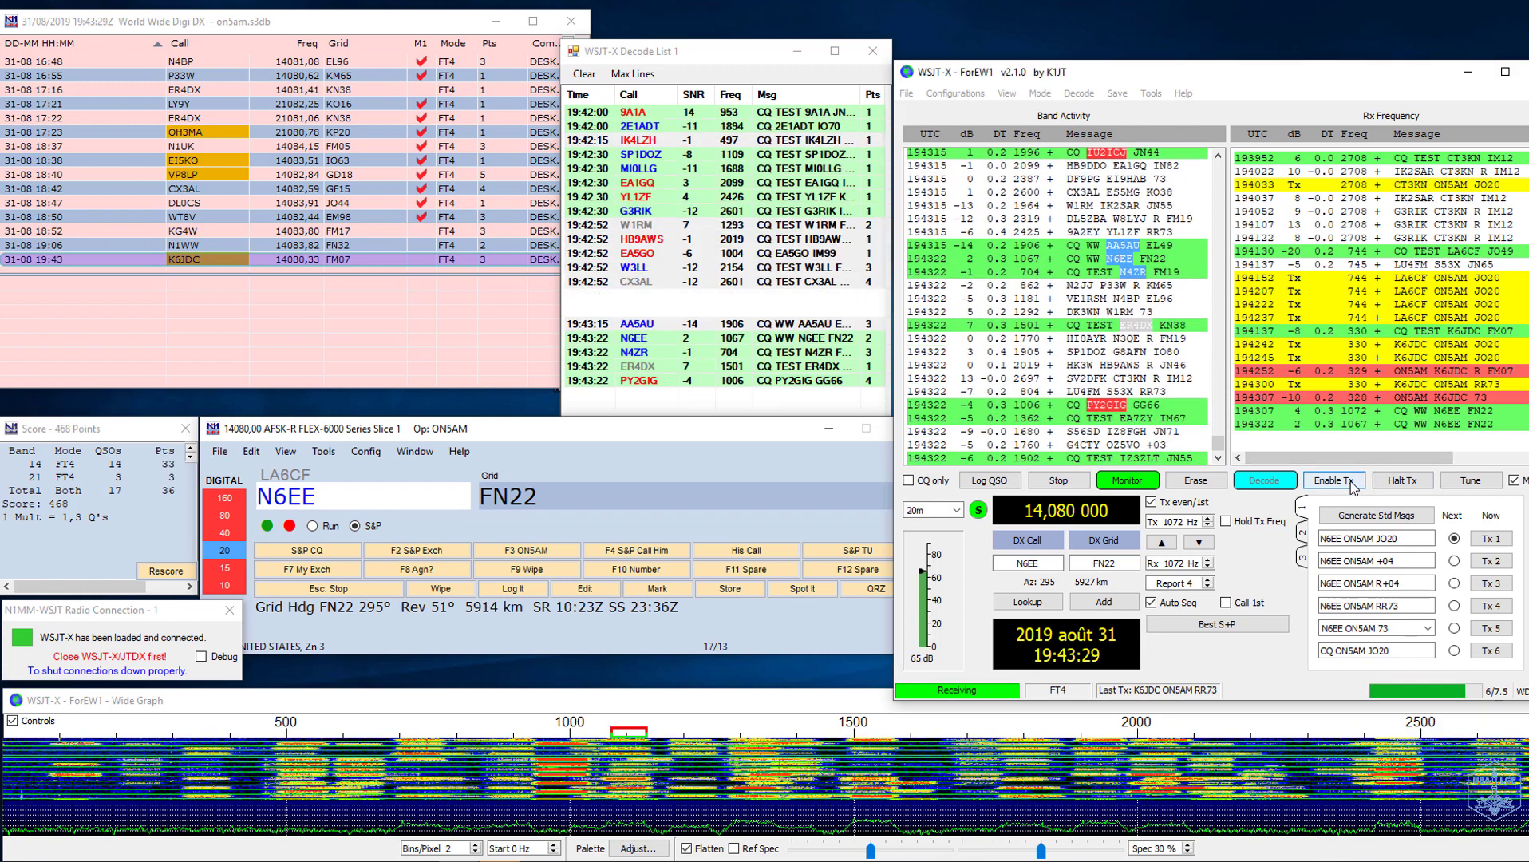
pyautogui.click(1352, 485)
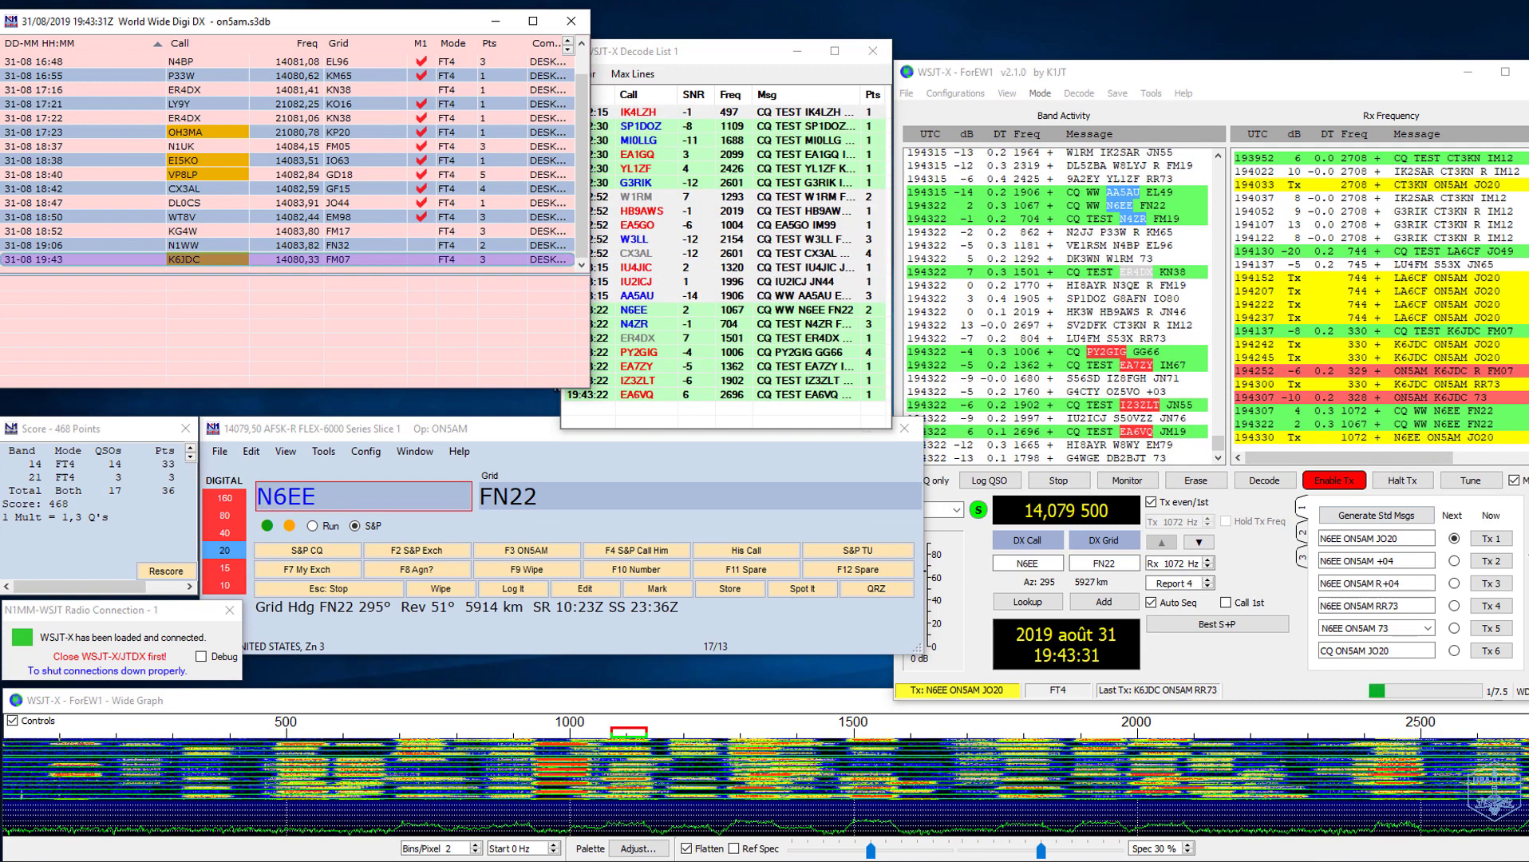